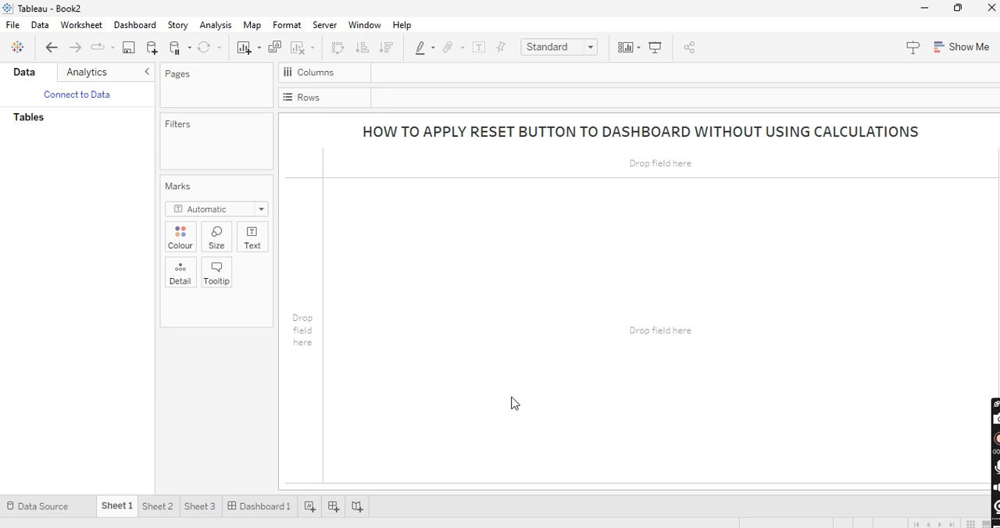
left_click(155, 510)
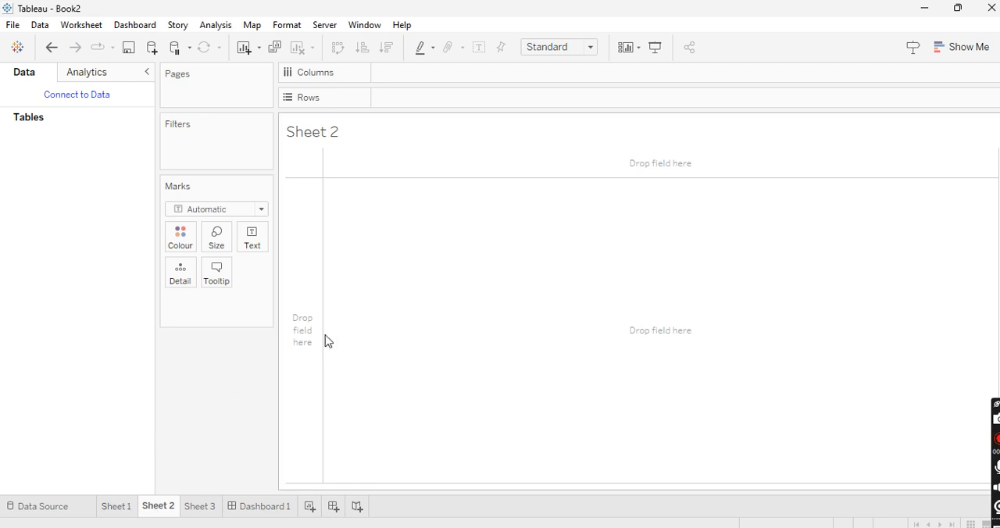
left_click(262, 210)
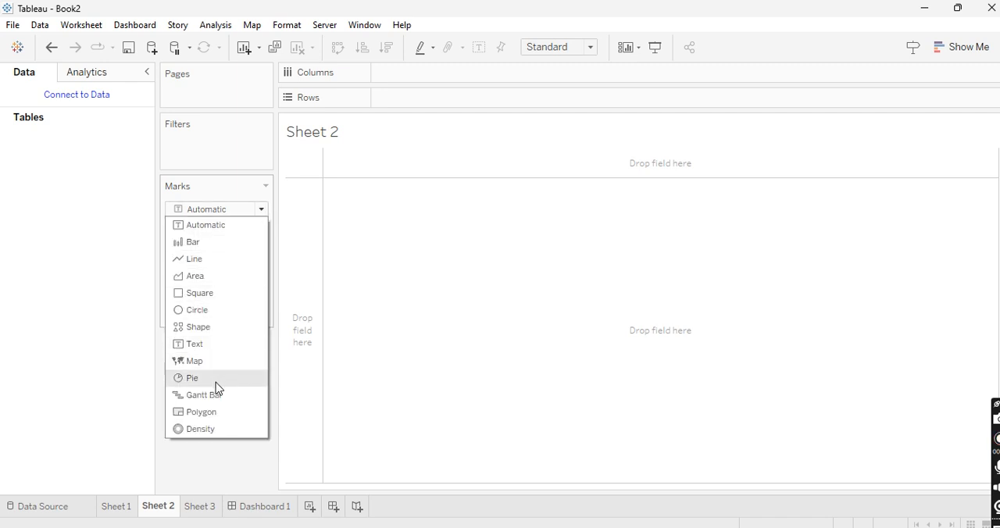
left_click(223, 311)
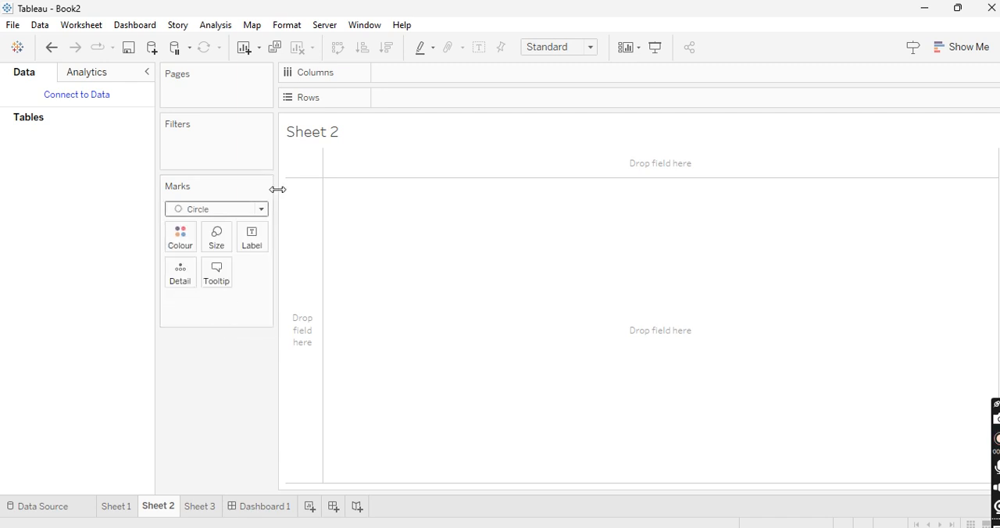
left_click(262, 209)
left_click(211, 326)
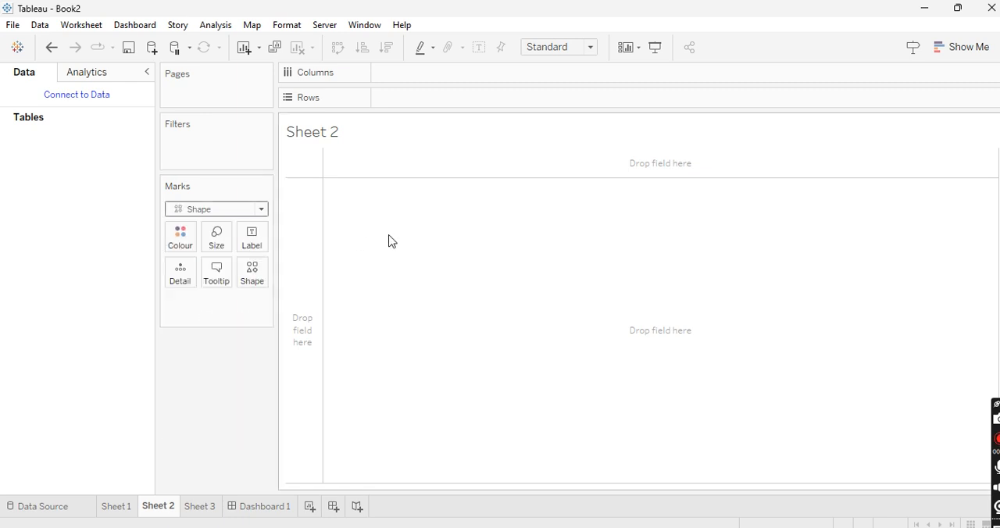
left_click(264, 209)
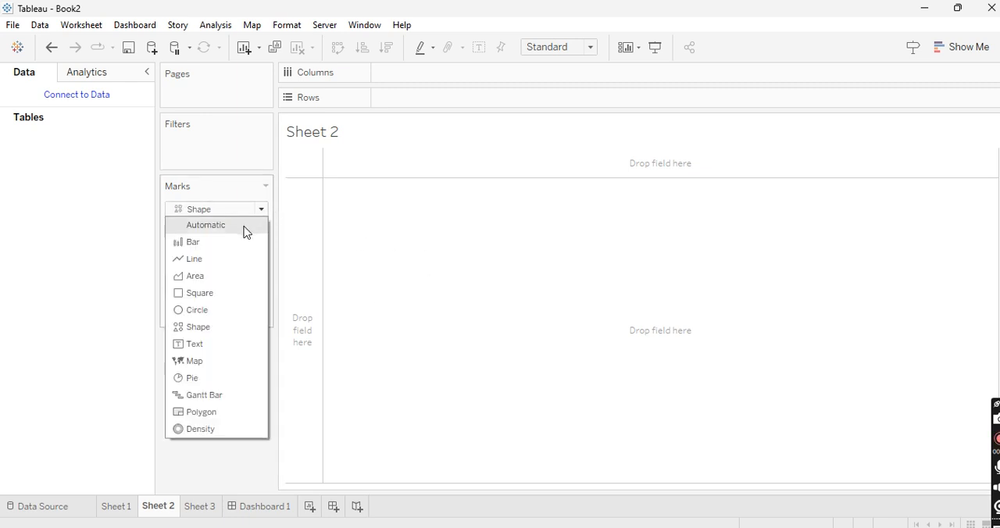
left_click(246, 228)
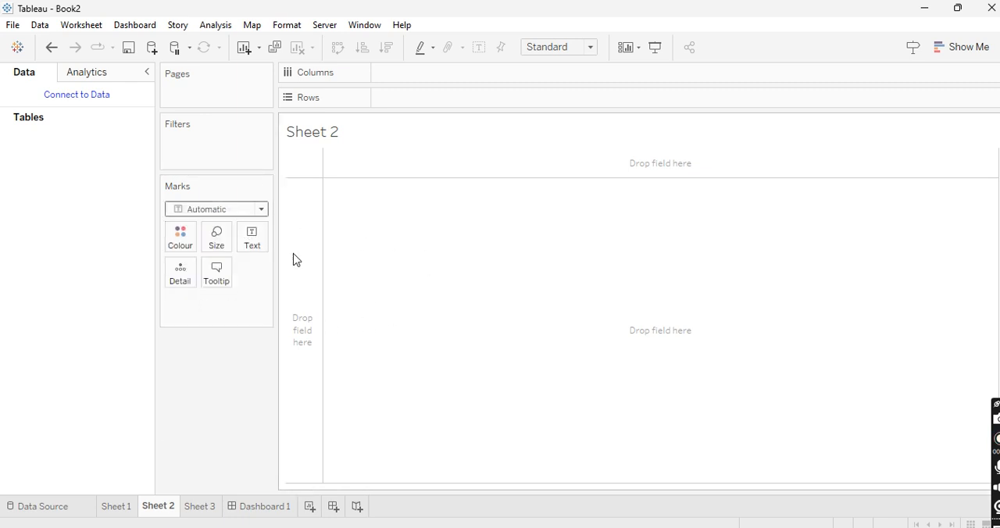
left_click(117, 507)
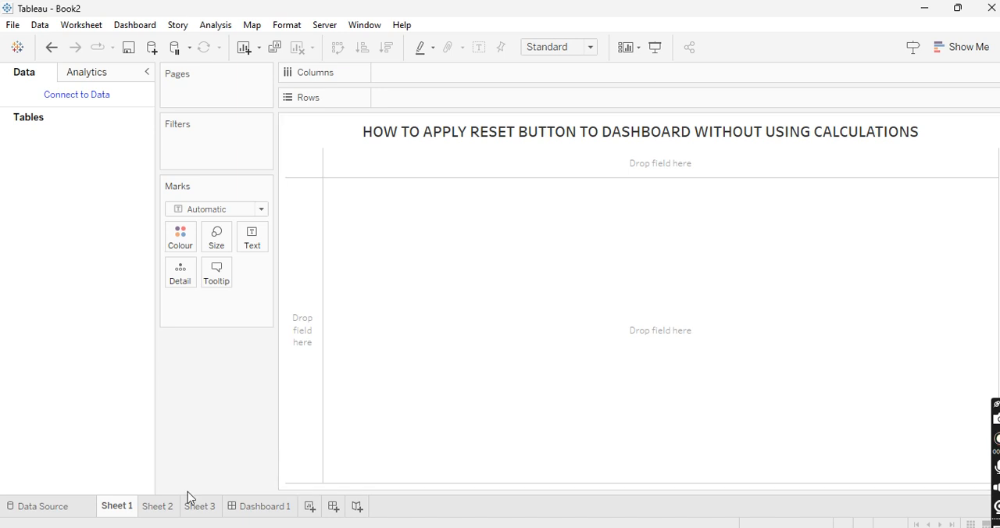
left_click(261, 209)
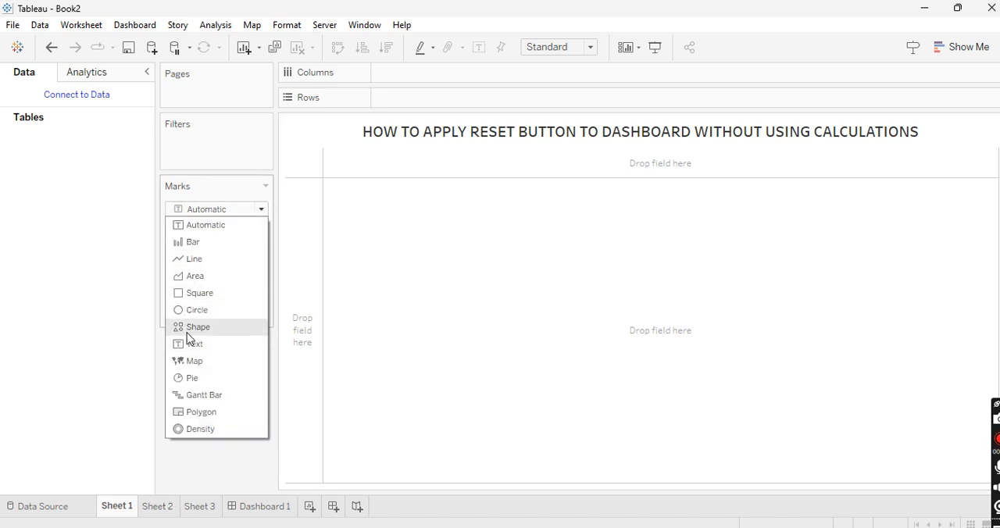
left_click(119, 344)
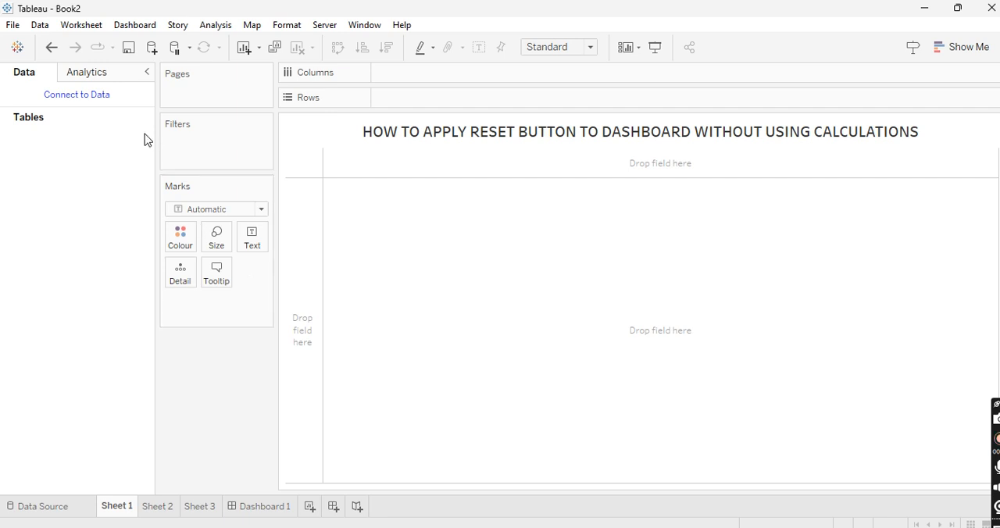
Step: Connect the workbook to the saved Sample - Superstore data source and look through its fields
left_click(96, 98)
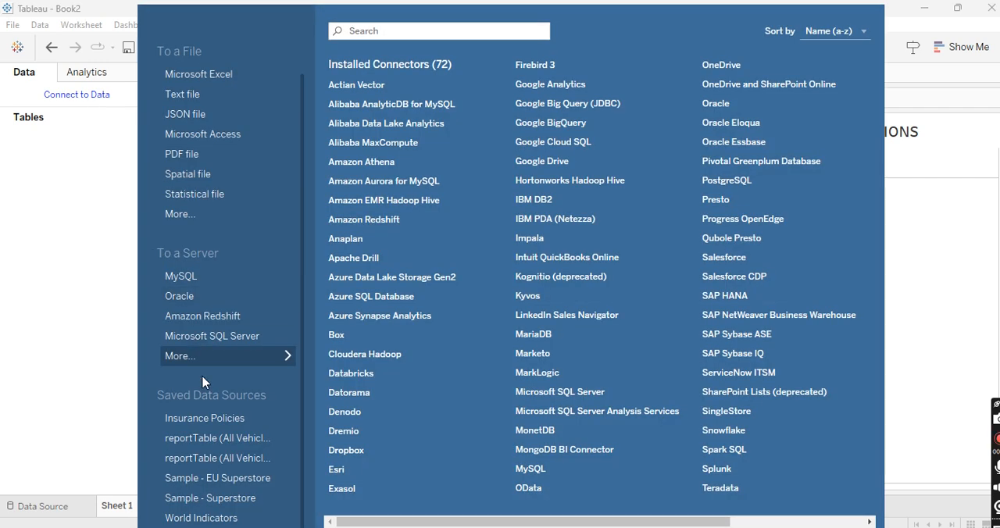
left_click(210, 500)
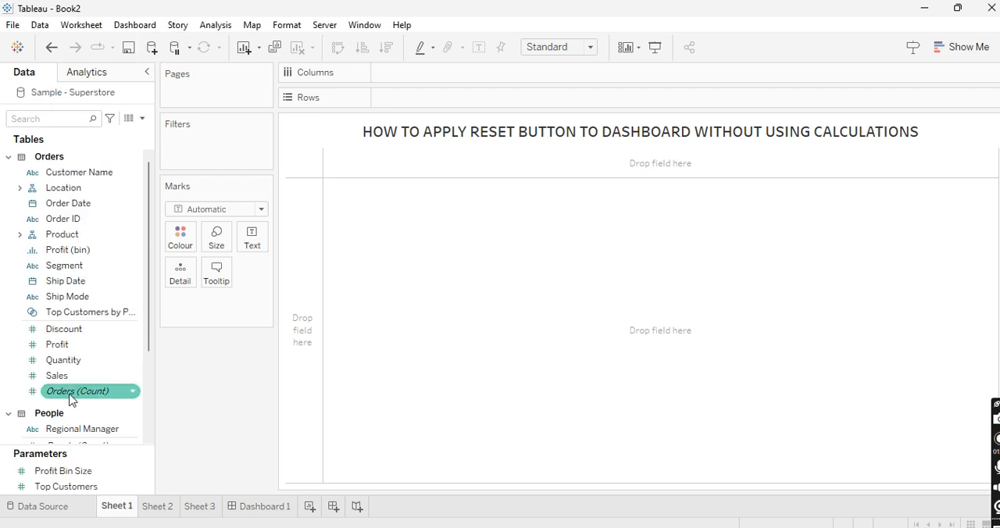
scroll(70, 395, "down", 4)
scroll(68, 401, "up", 4)
scroll(69, 400, "down", 4)
scroll(69, 400, "up", 4)
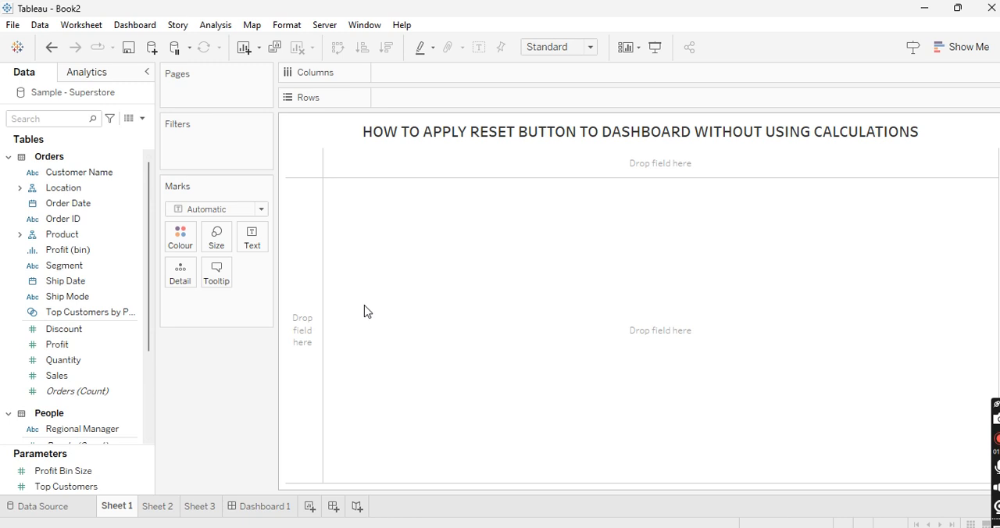
Step: Build a bar chart on Sheet 2 with Region in columns and Sales in rows, labelling the bars with Sales
left_click(159, 508)
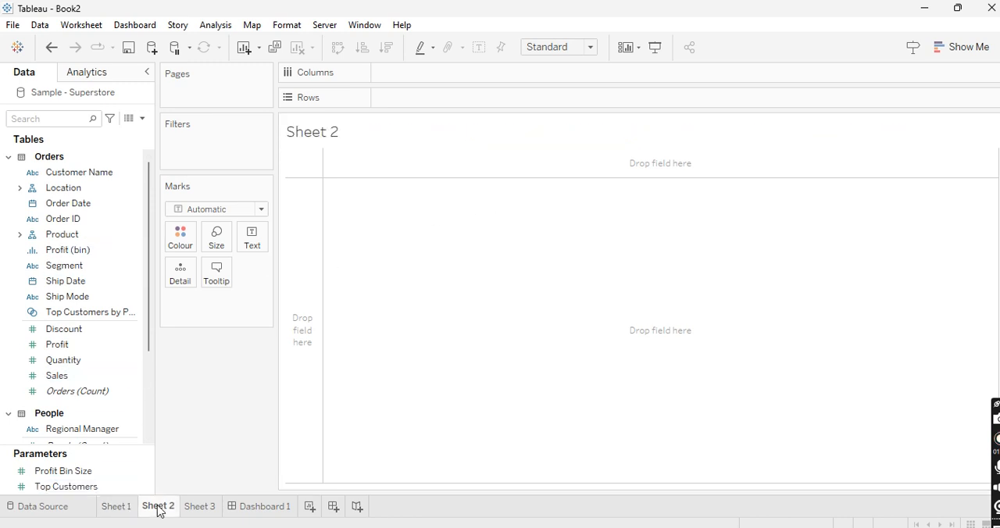
left_click(20, 189)
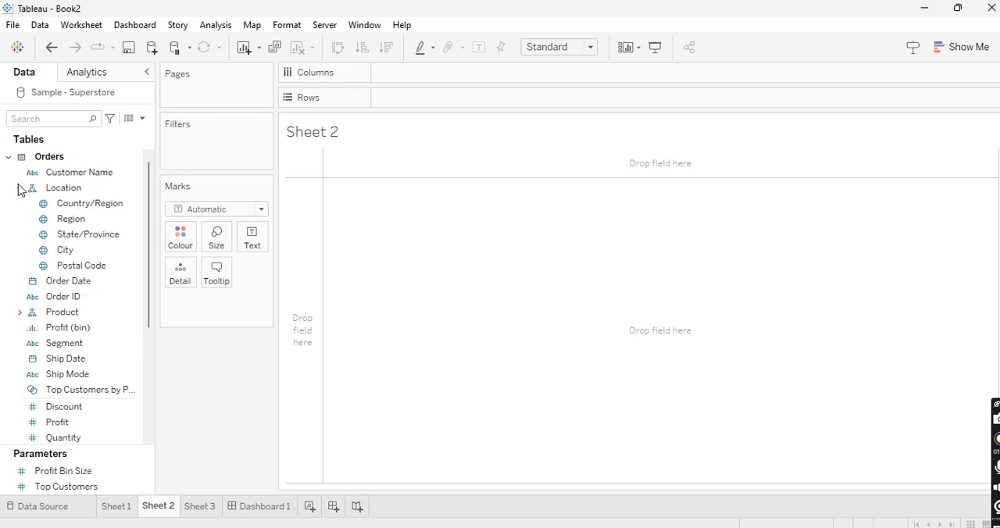
mouse_move(86, 220)
left_mouse_down()
mouse_move(351, 105)
mouse_move(439, 34)
mouse_move(427, 74)
left_mouse_up()
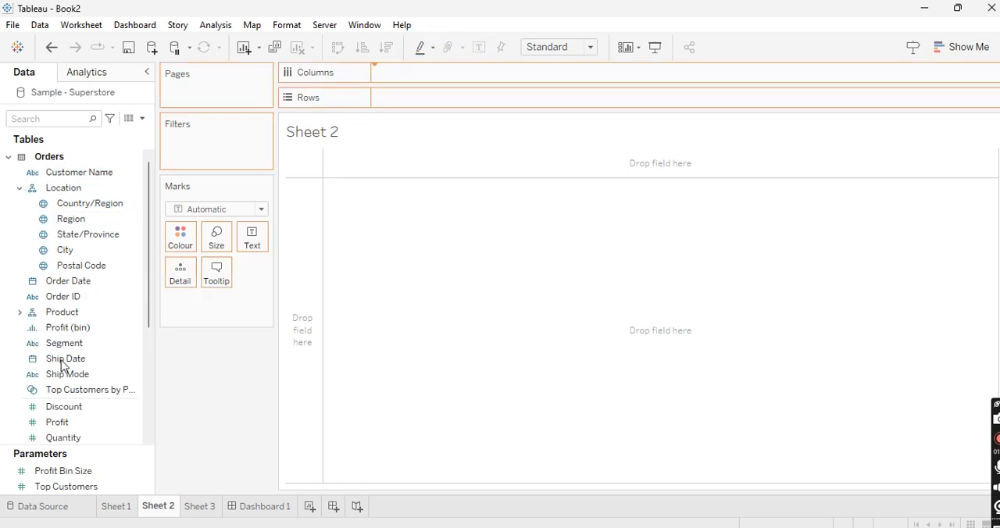
left_click_drag(427, 74, 427, 74)
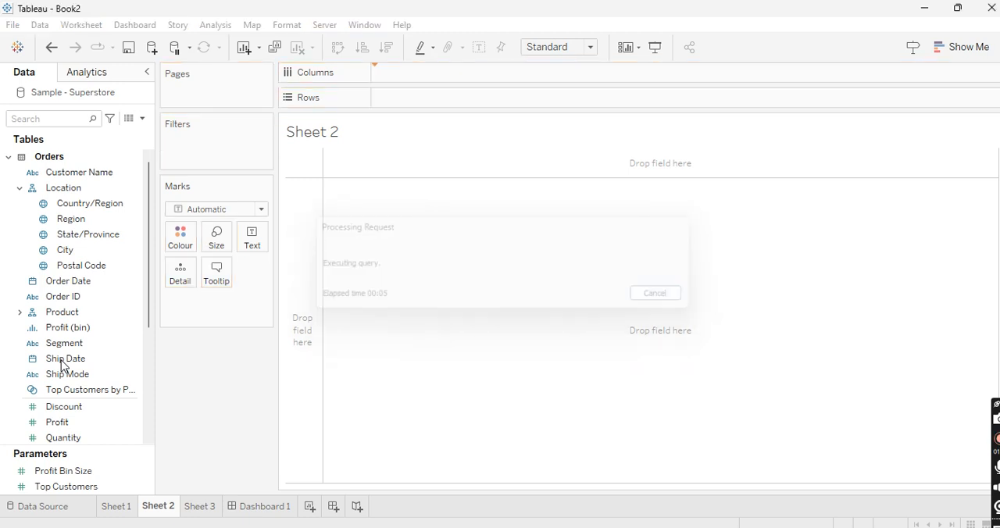
scroll(62, 368, "down", 6)
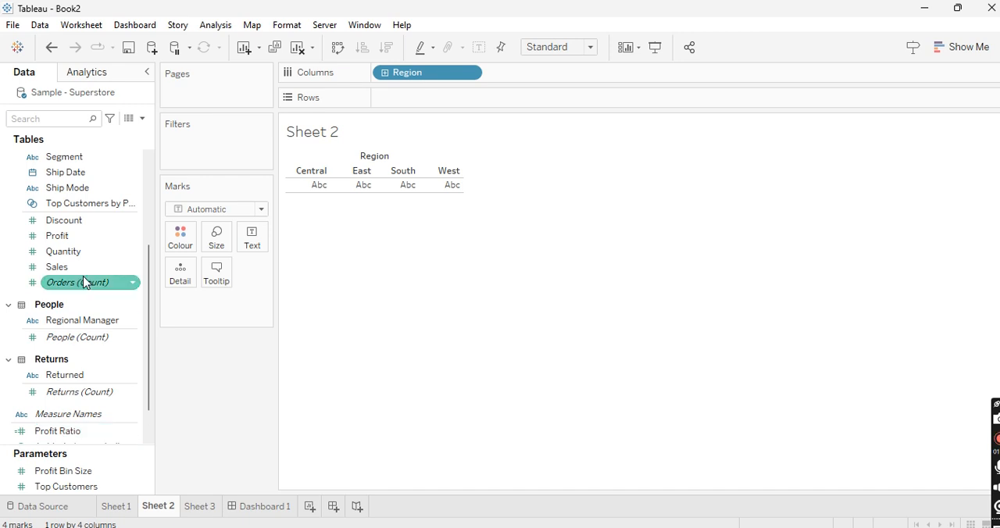
left_click_drag(83, 268, 420, 96)
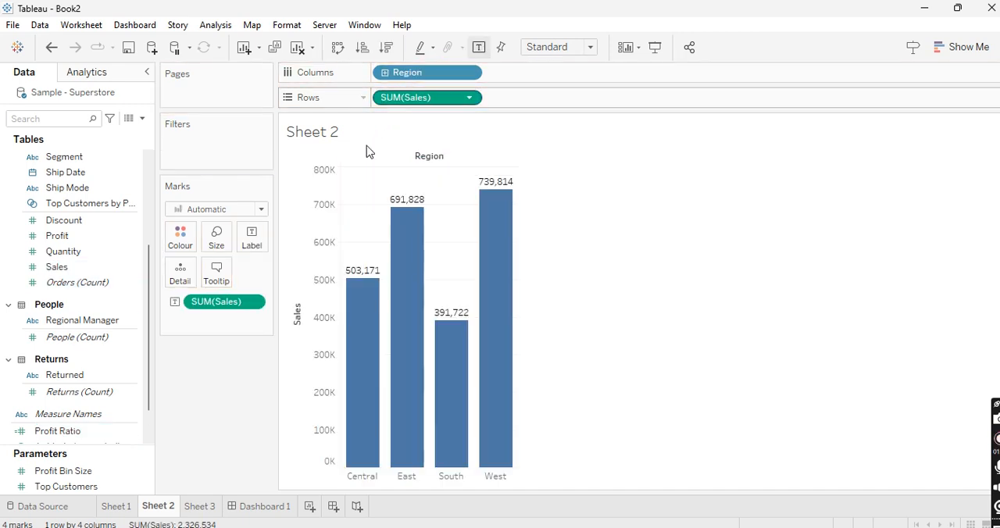
scroll(82, 368, "down", 3)
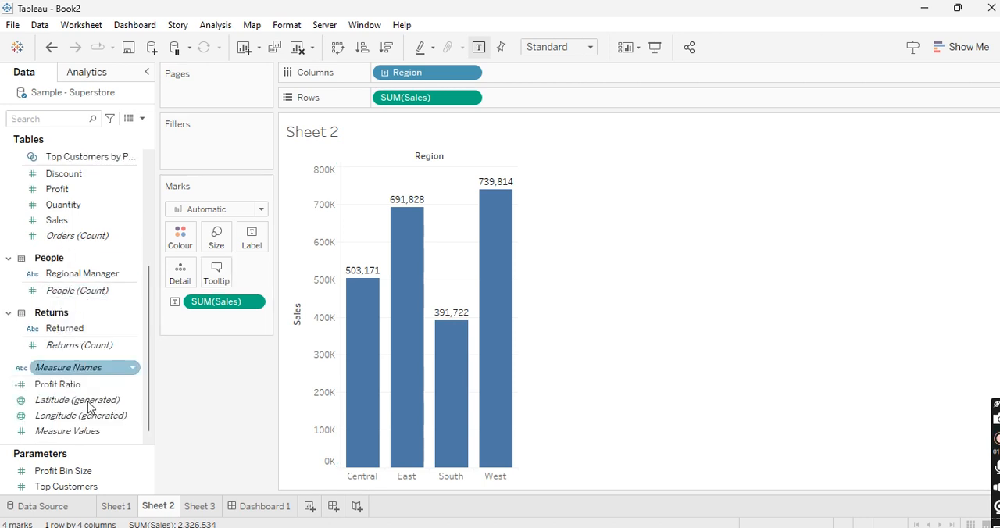
Step: Build a bar chart on Sheet 3 with Category in columns and Sales in rows
left_click(198, 505)
scroll(80, 229, "up", 10)
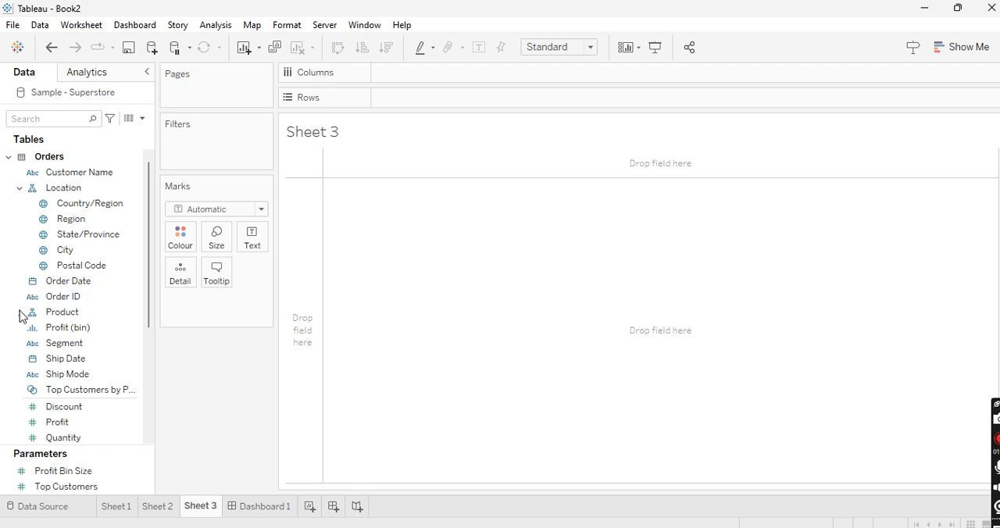
left_click(20, 313)
left_click_drag(80, 329, 435, 78)
scroll(125, 313, "down", 5)
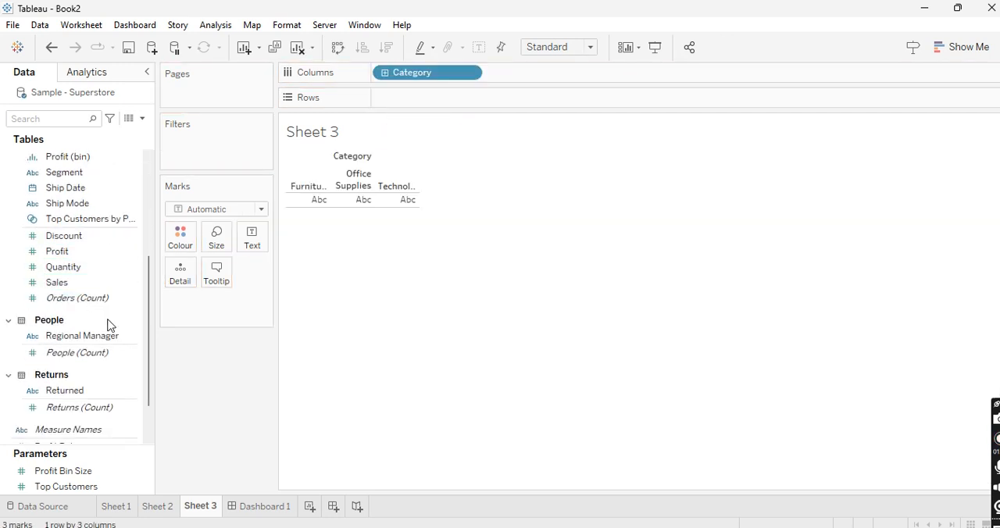
left_click_drag(63, 283, 436, 107)
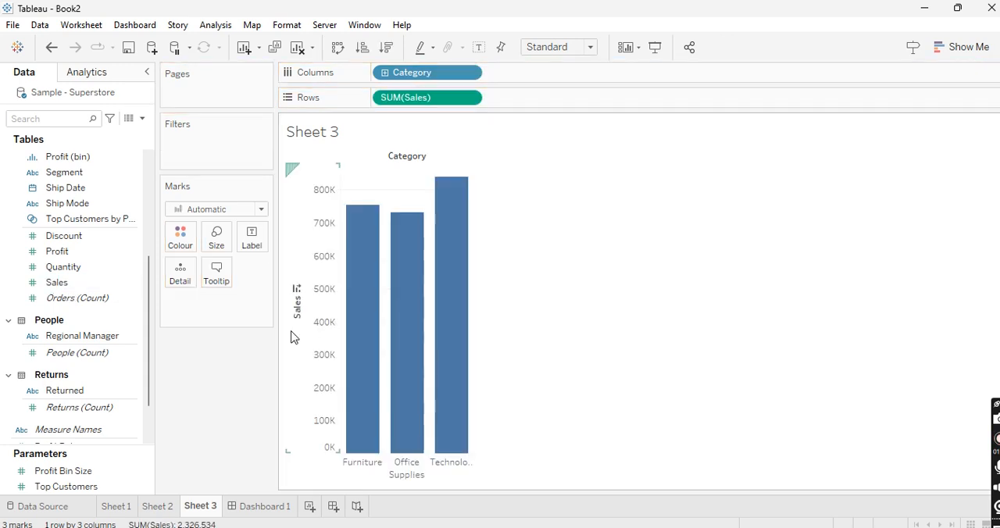
Step: Show the Region filter on Sheet 2
left_click(165, 506)
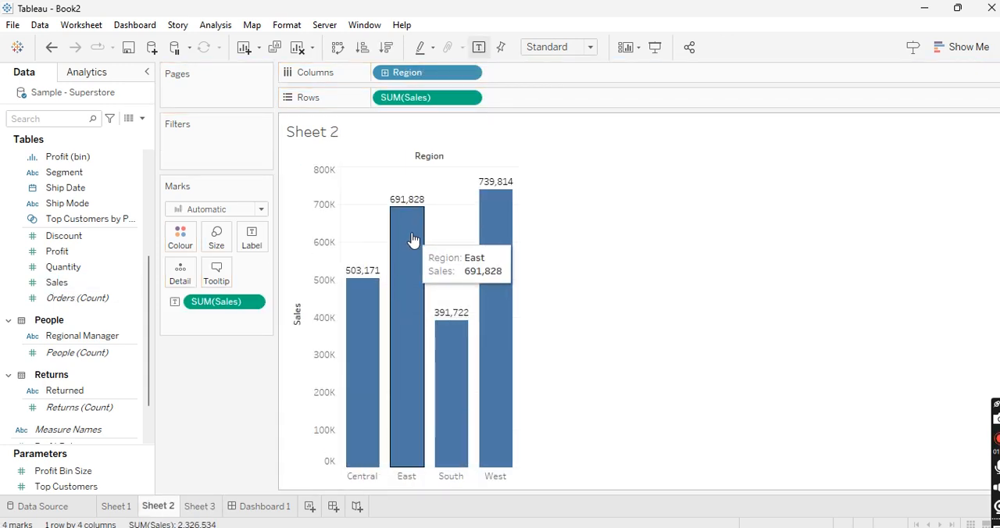
left_click(209, 506)
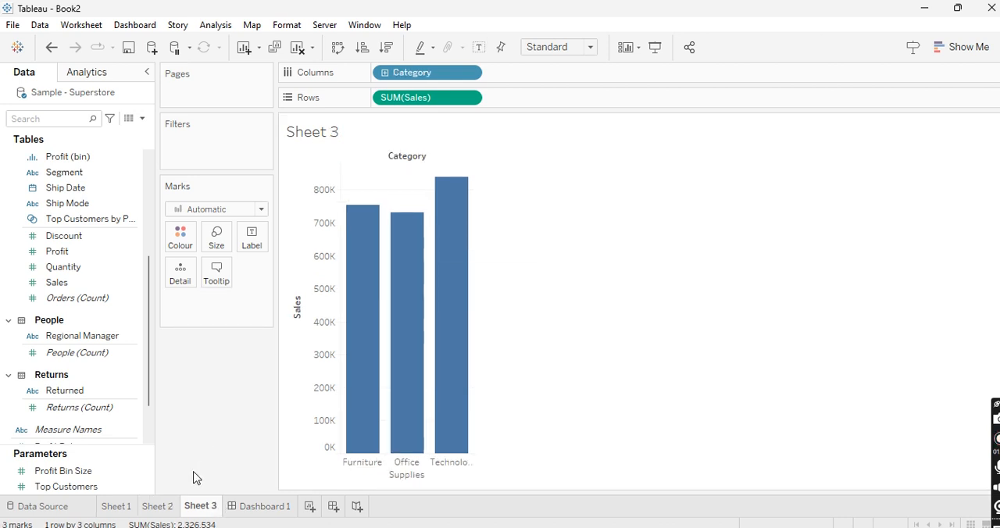
left_click(162, 507)
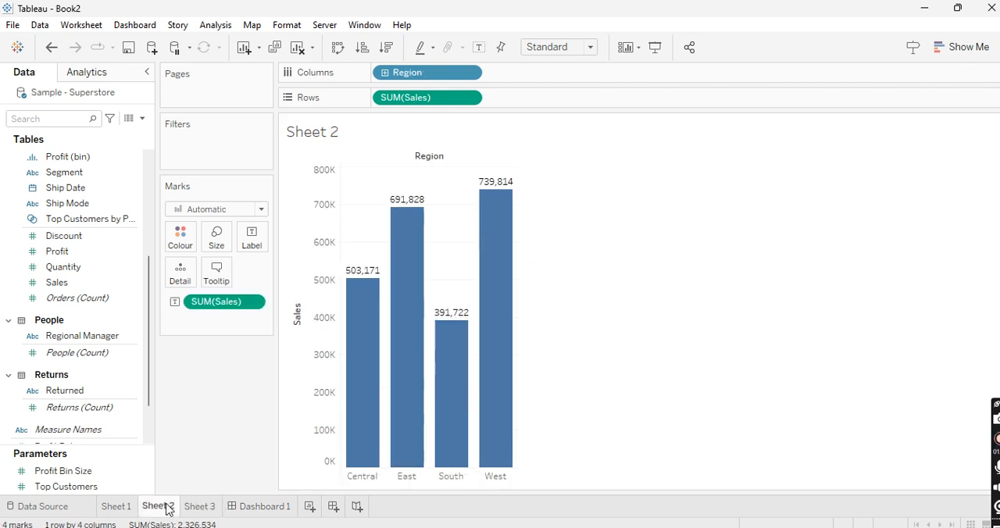
left_click(470, 74)
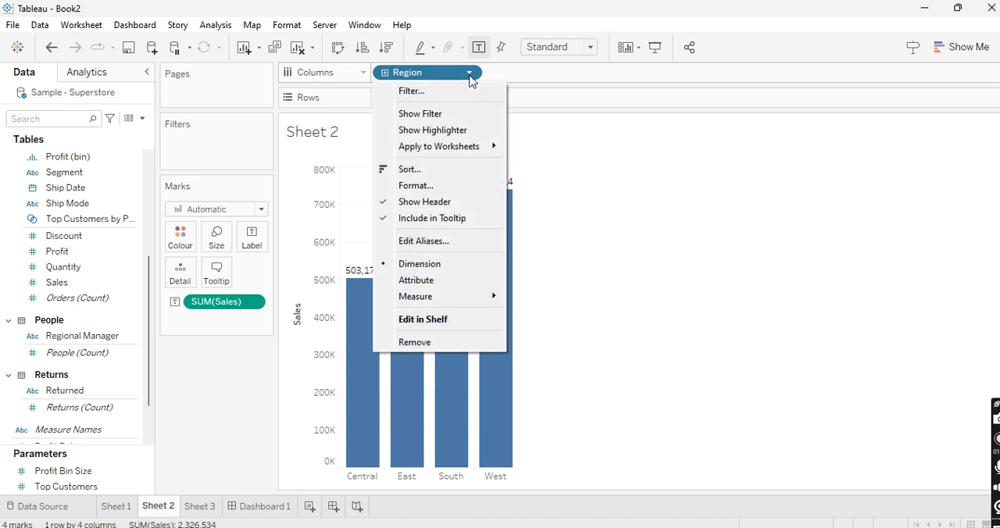
left_click(439, 115)
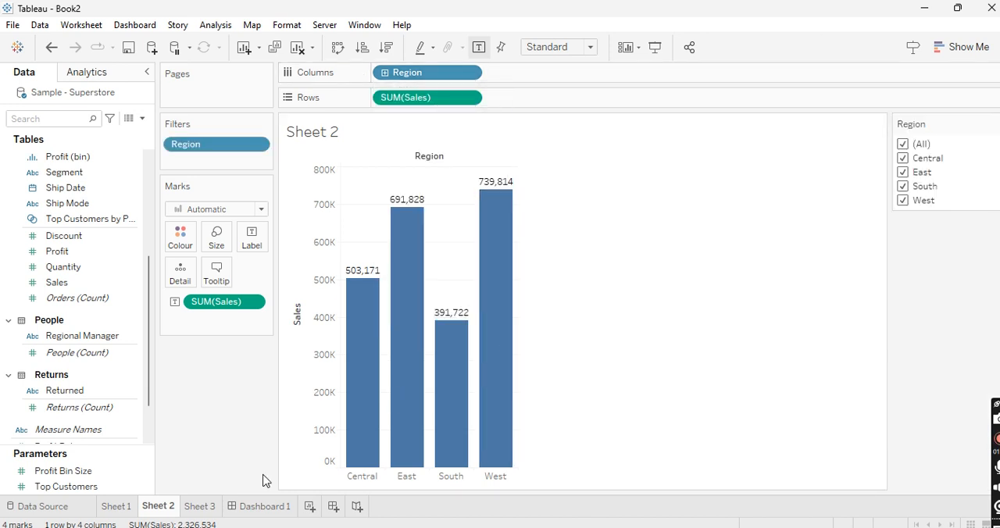
Step: Show the Category filter on Sheet 3
left_click(202, 506)
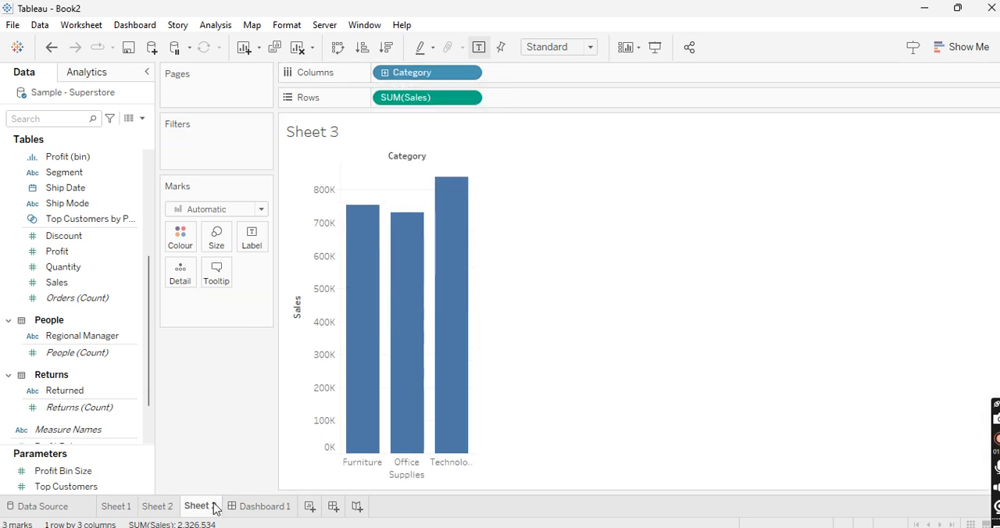
left_click(470, 73)
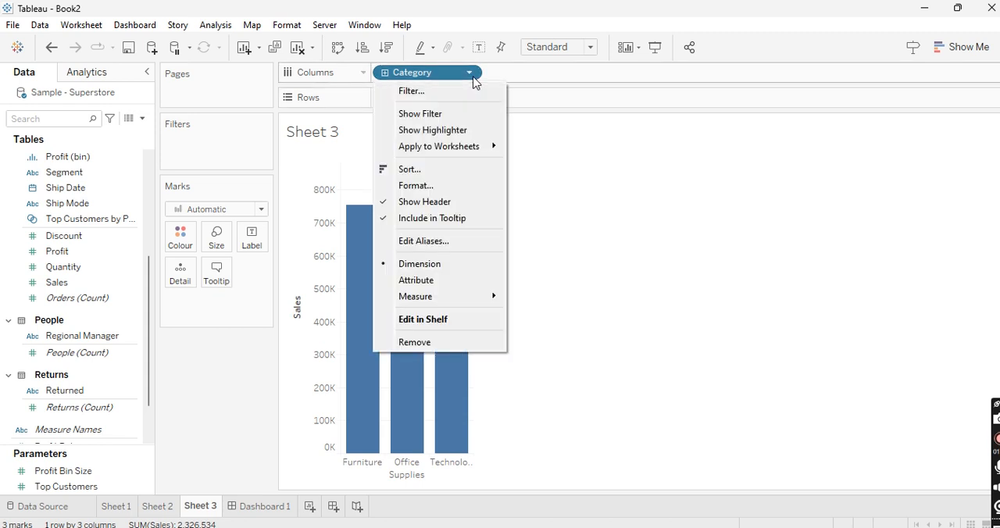
left_click(448, 115)
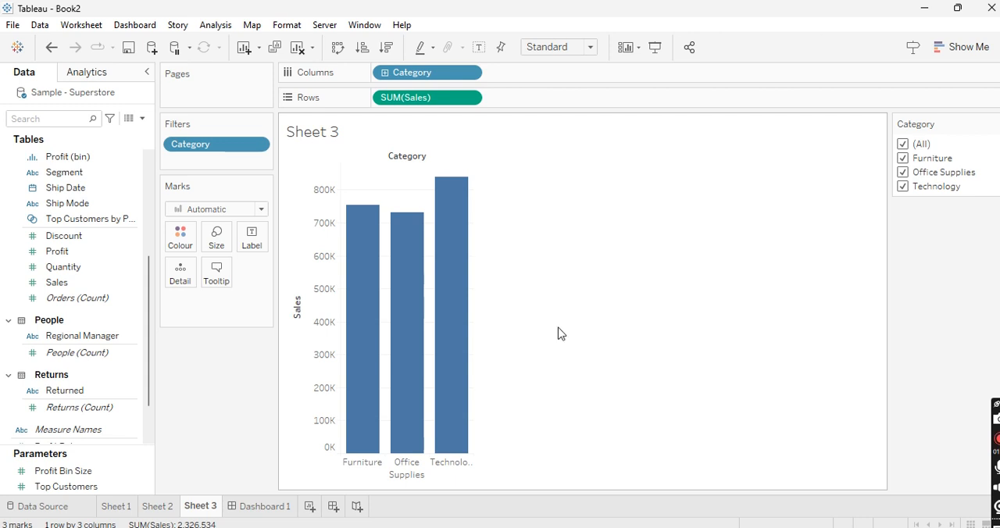
Step: Place Sheet 2's Sales by Region chart on the empty Dashboard 1
left_click(121, 508)
left_click(158, 510)
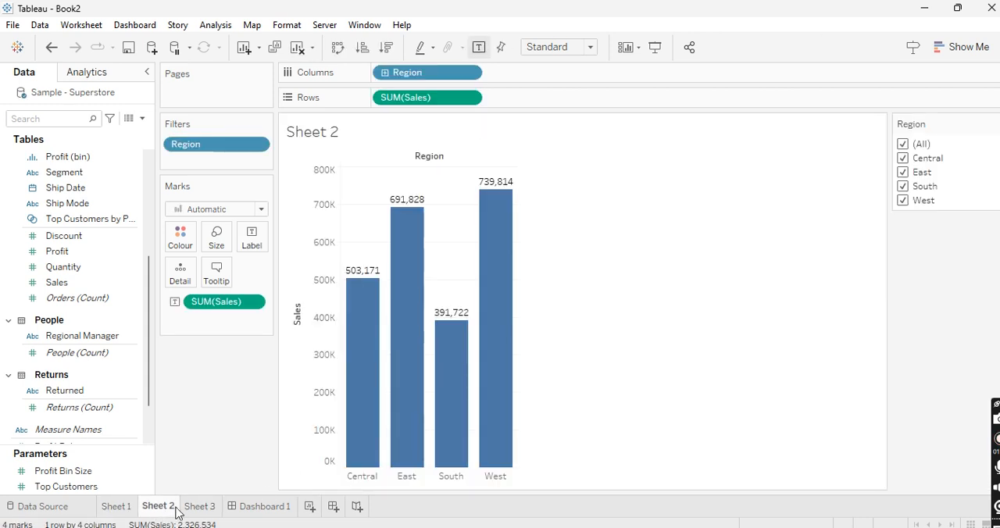
left_click(197, 508)
left_click(253, 508)
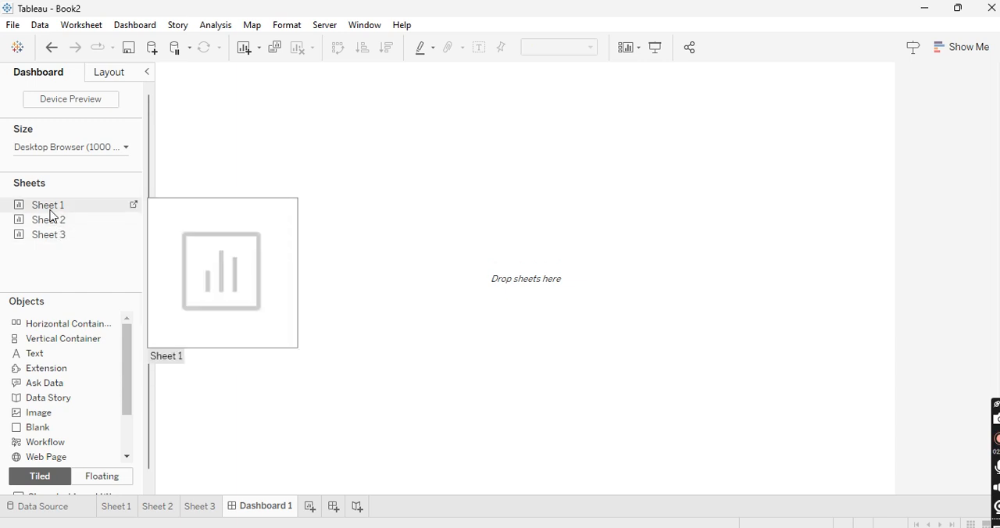
left_click_drag(51, 215, 262, 237)
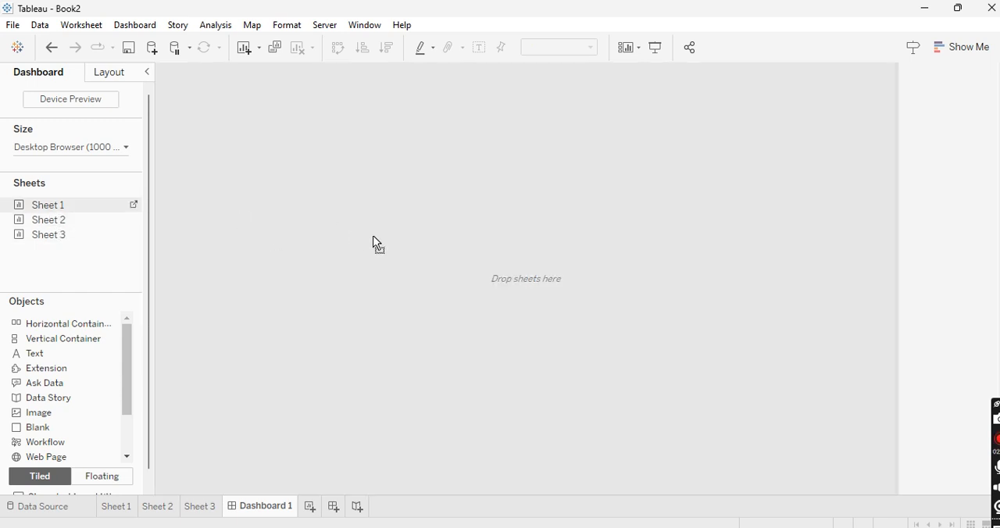
left_click_drag(185, 232, 305, 205)
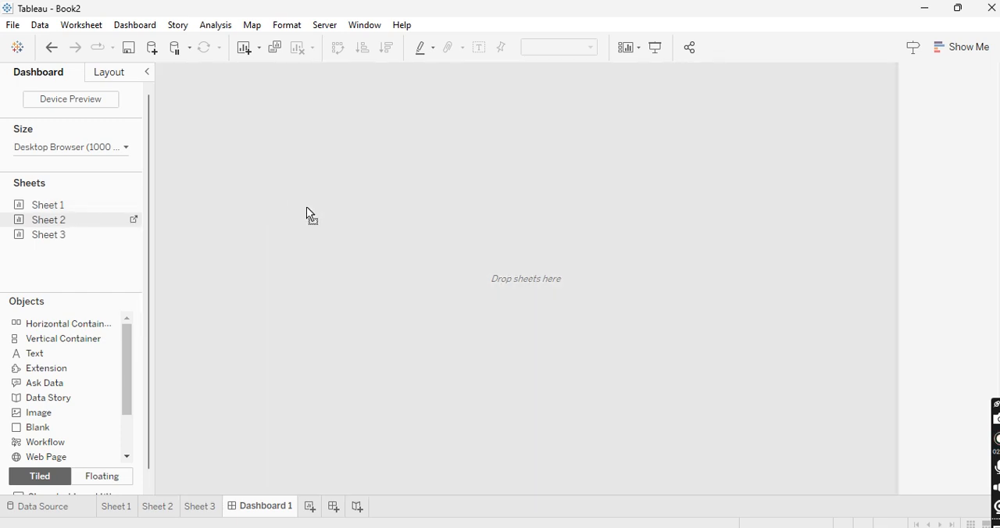
left_click_drag(336, 241, 336, 243)
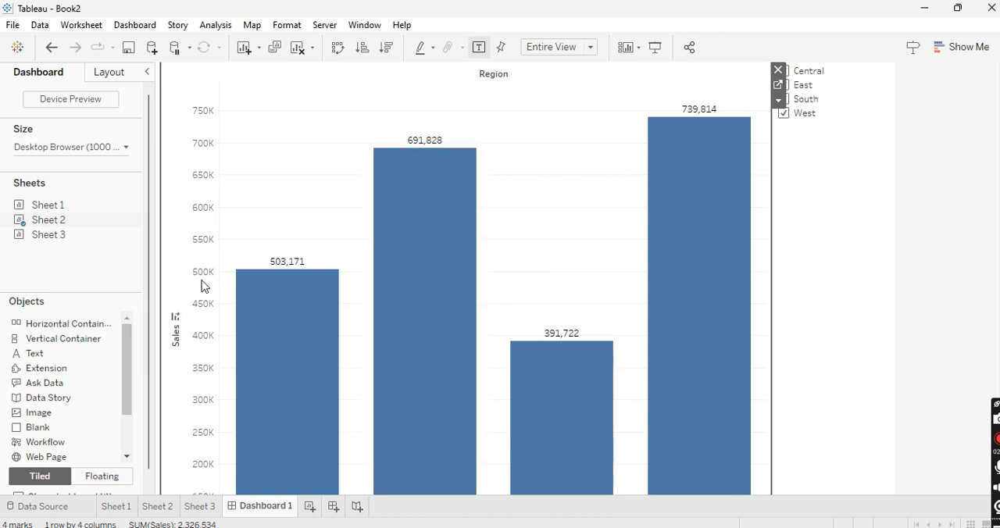
Step: Place Sheet 3's Sales by Category chart below Sheet 2 on the dashboard and set the dashboard size to Automatic
left_click_drag(60, 236, 446, 369)
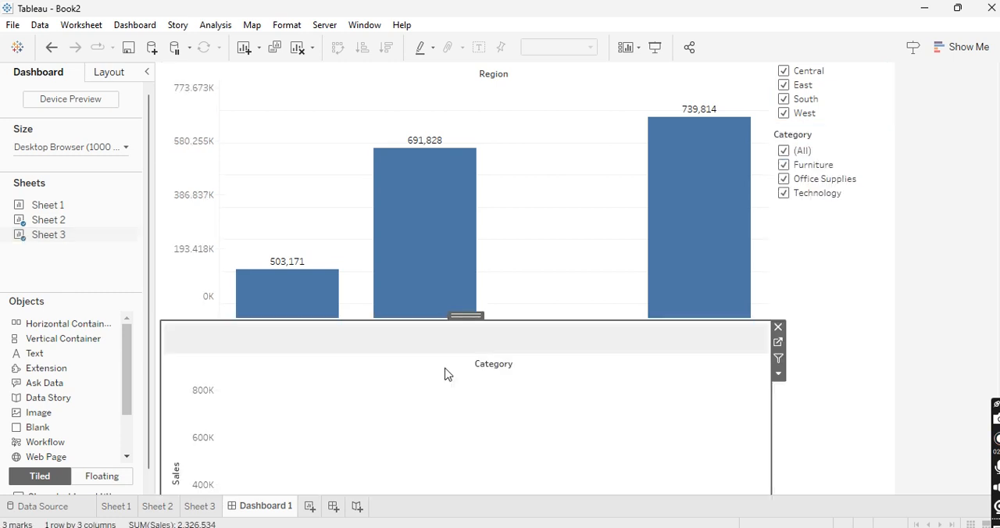
scroll(829, 295, "down", 2)
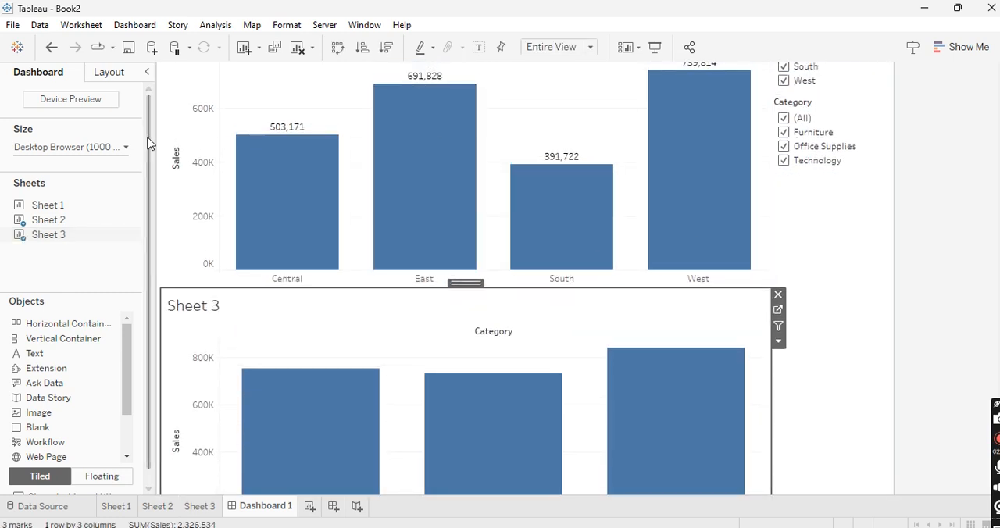
left_click(126, 146)
left_click(88, 171)
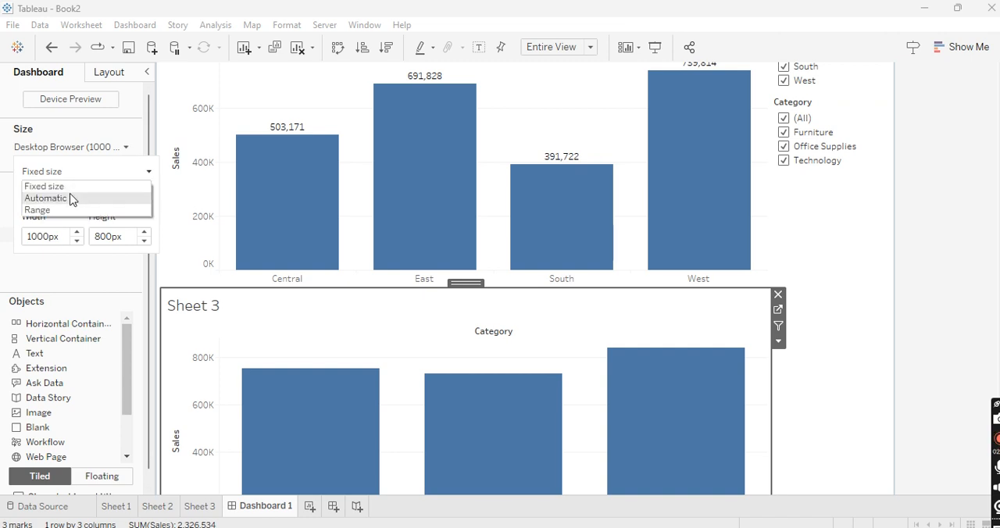
left_click(70, 200)
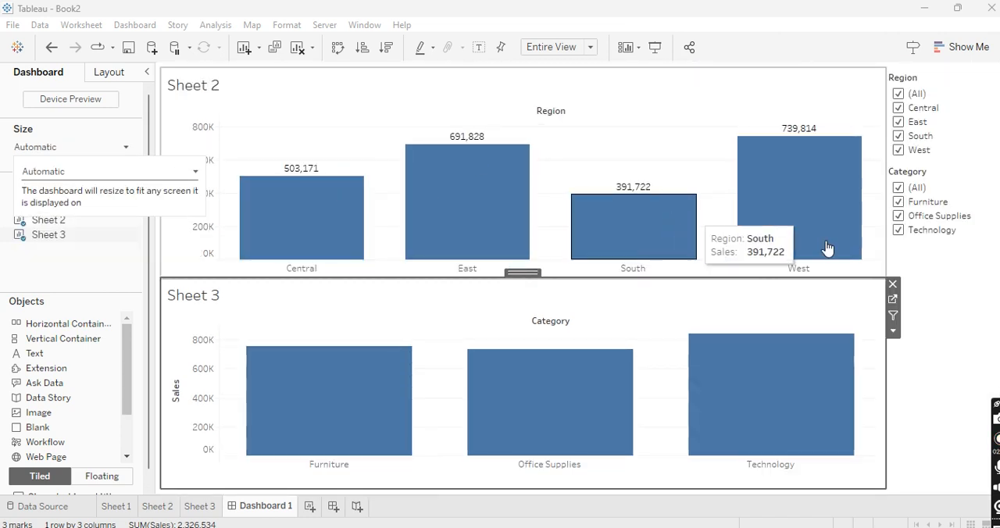
left_click(932, 316)
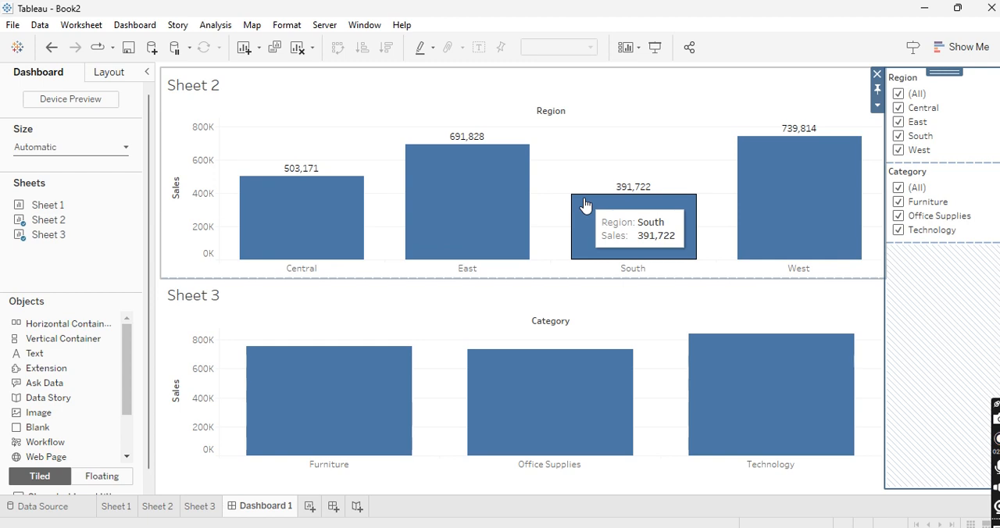
Step: Show the dashboard title and make it read "apply reset button", centred above the charts
left_click(133, 27)
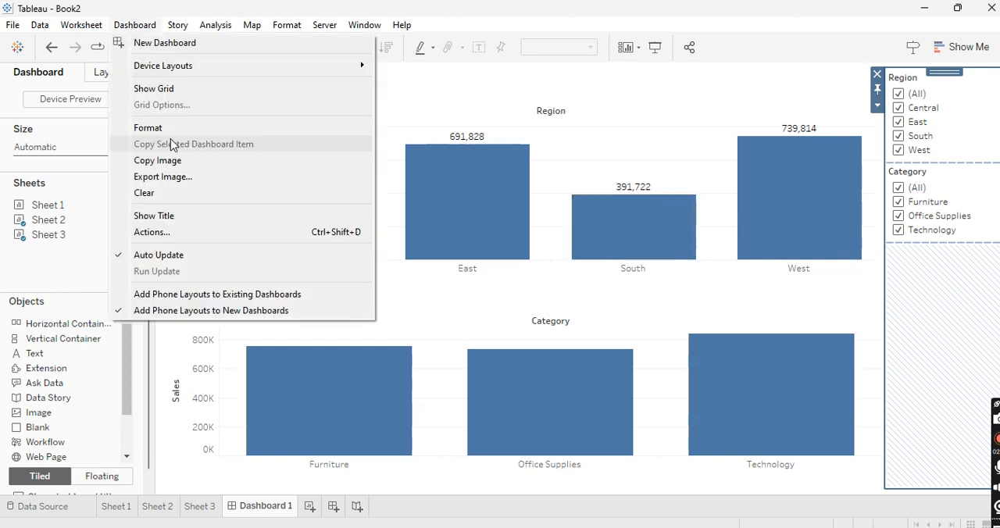
left_click(164, 218)
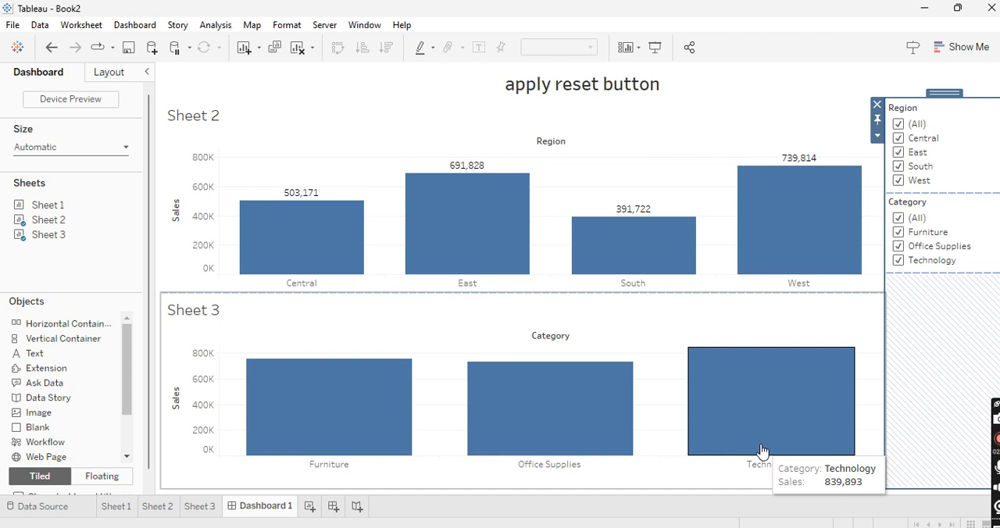
Step: Add a solid black border of the second line thickness around both the Sheet 2 and Sheet 3 charts
left_click(459, 149)
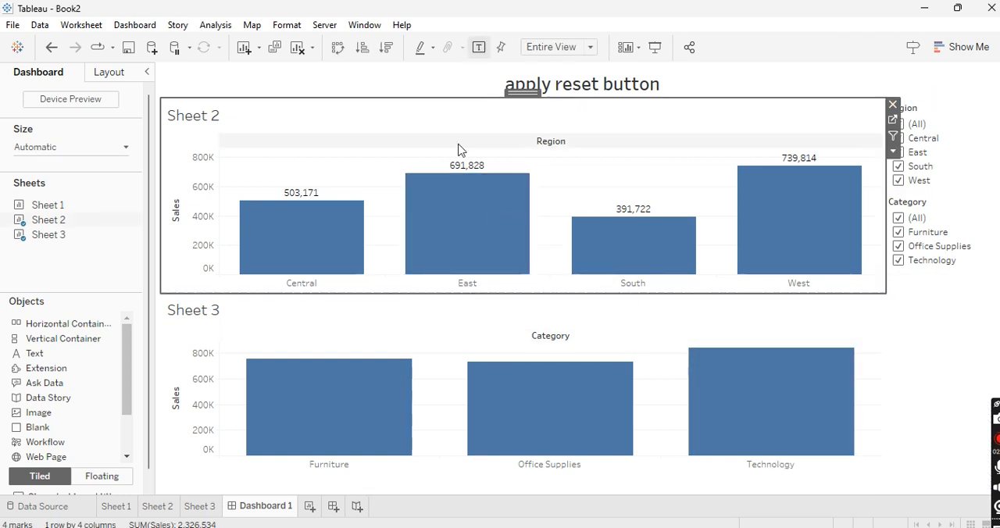
left_click(106, 74)
left_click(88, 239)
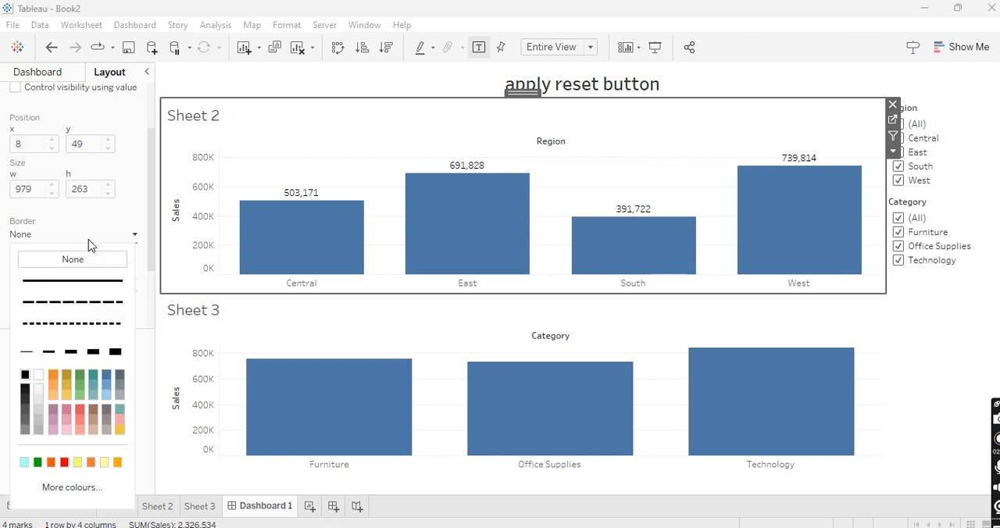
left_click(53, 355)
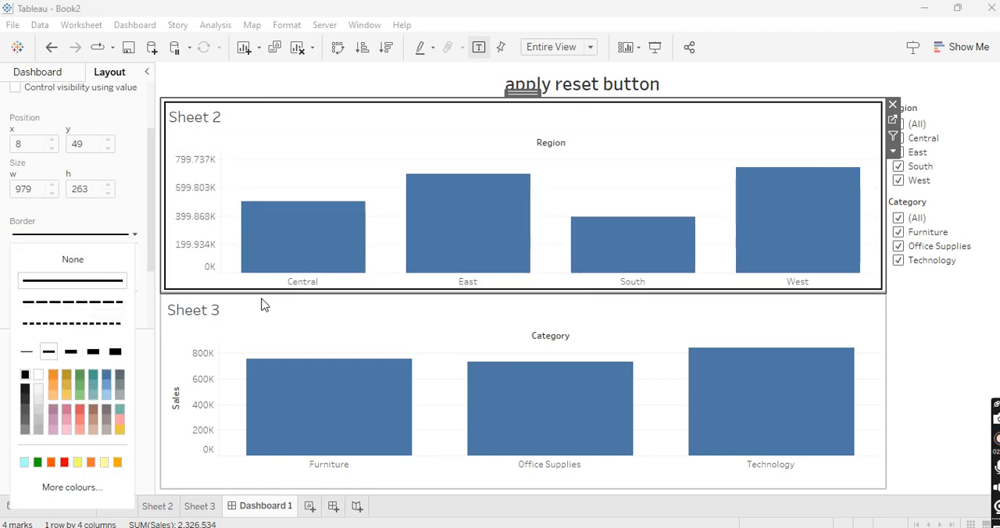
left_click(190, 334)
left_click(70, 236)
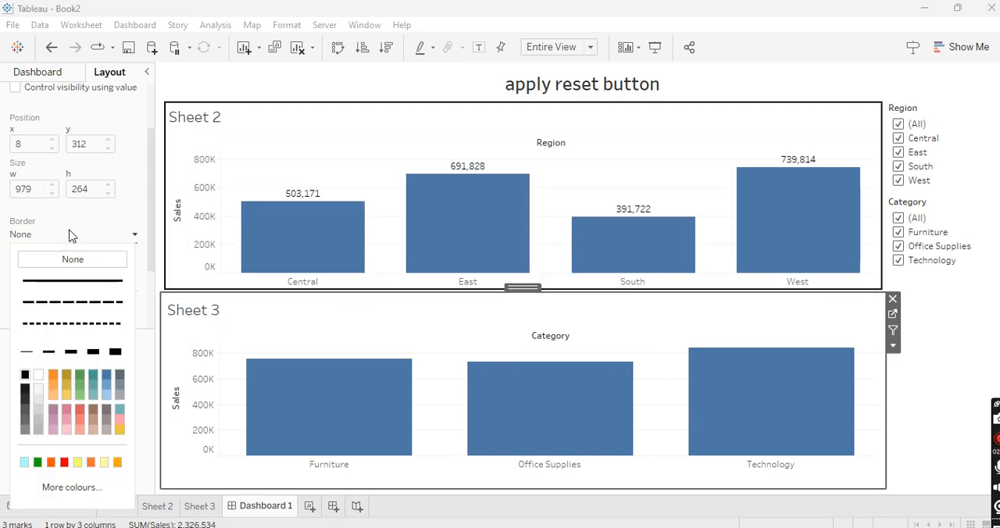
left_click(48, 353)
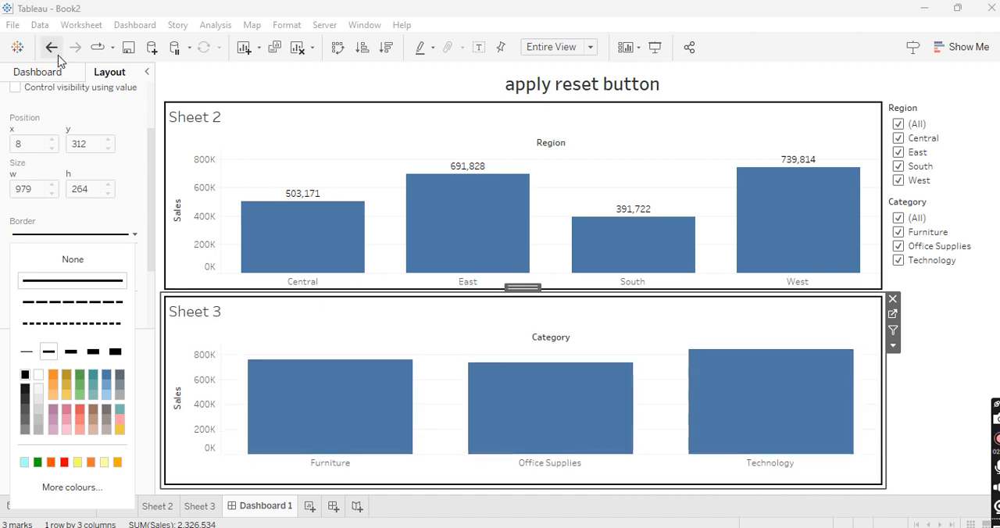
left_click(59, 72)
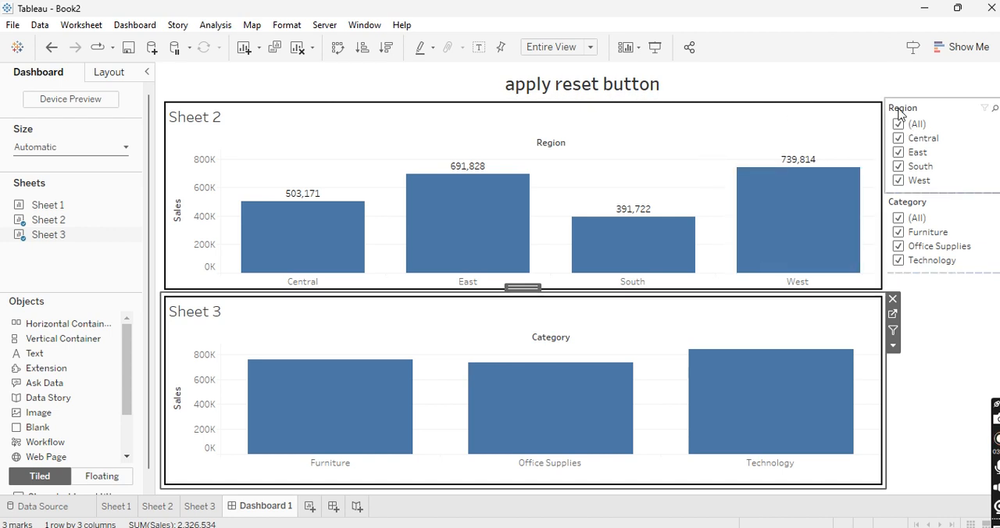
Step: Filter the dashboard to only Technology in the Category filter and only East in the Region filter
left_click(936, 339)
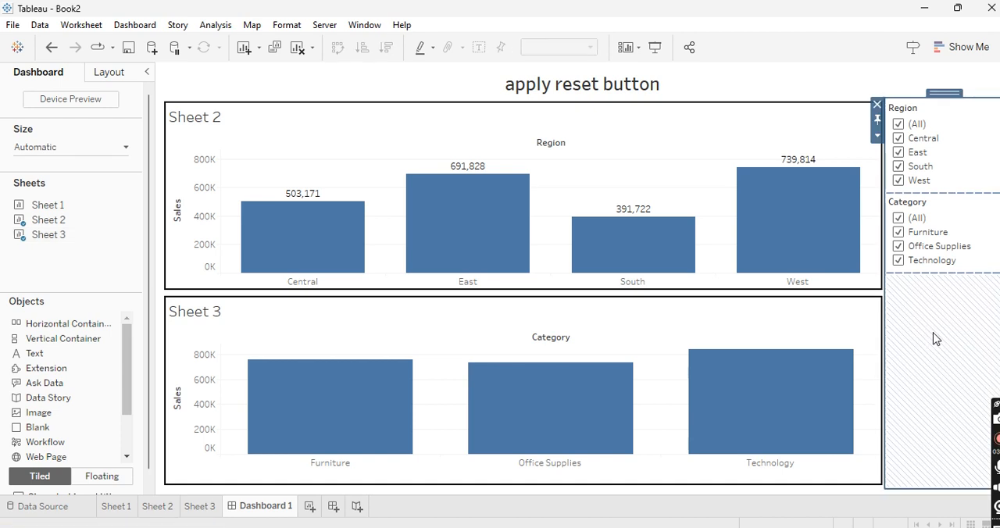
left_click(898, 234)
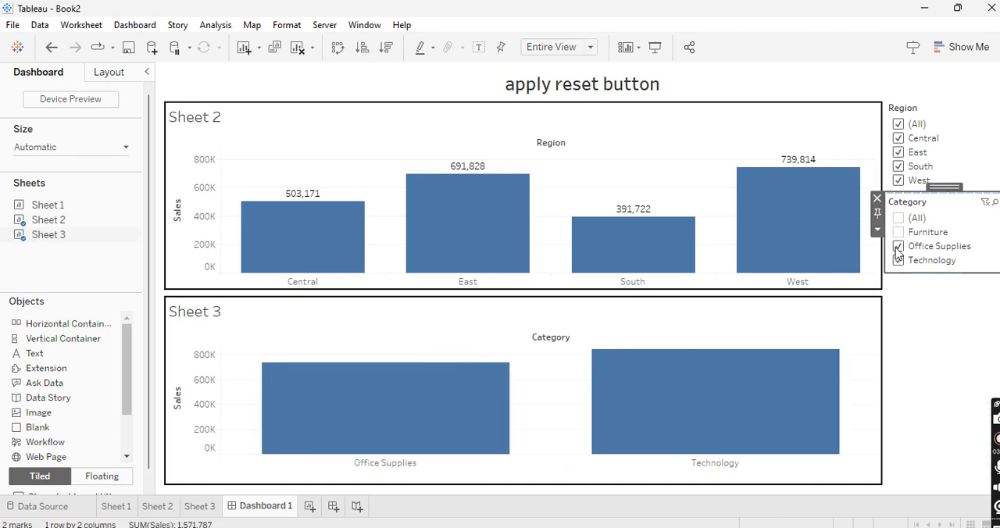
left_click(898, 247)
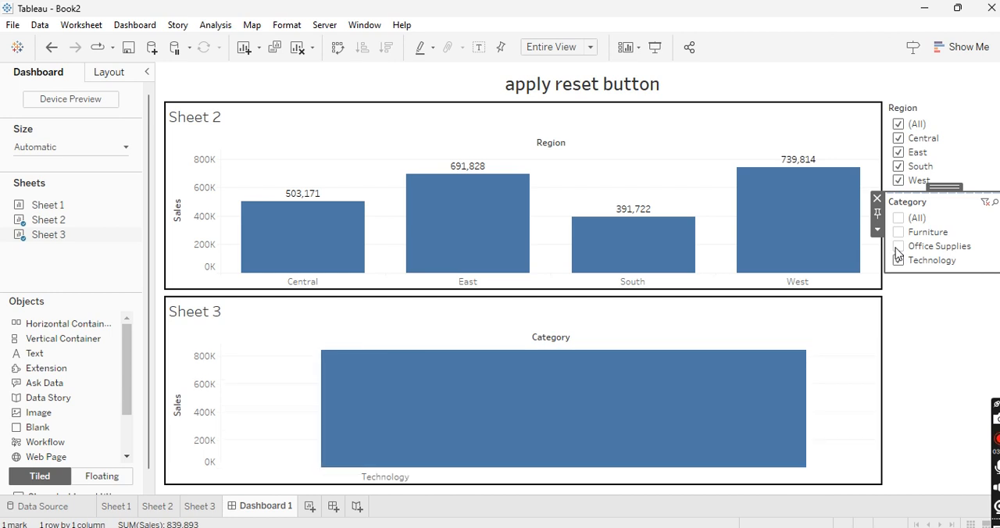
left_click(898, 126)
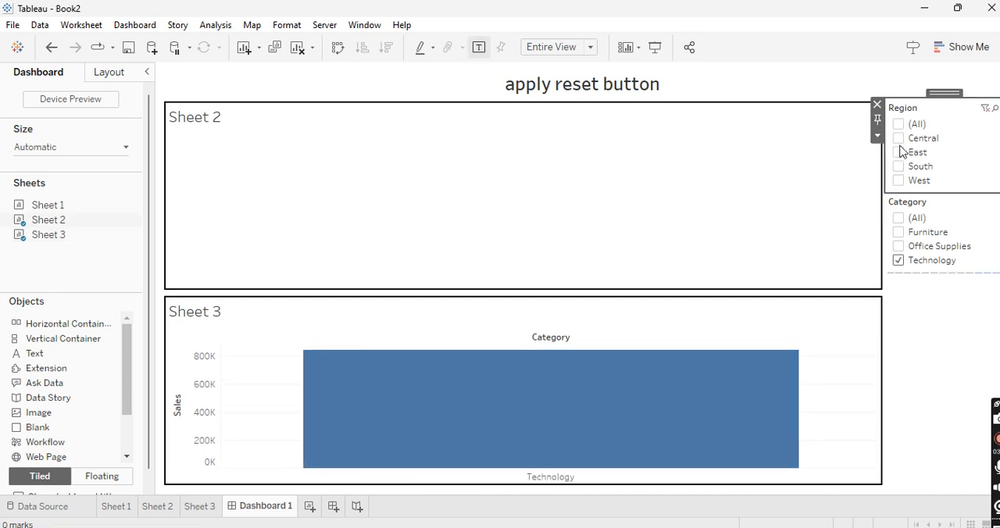
left_click(900, 153)
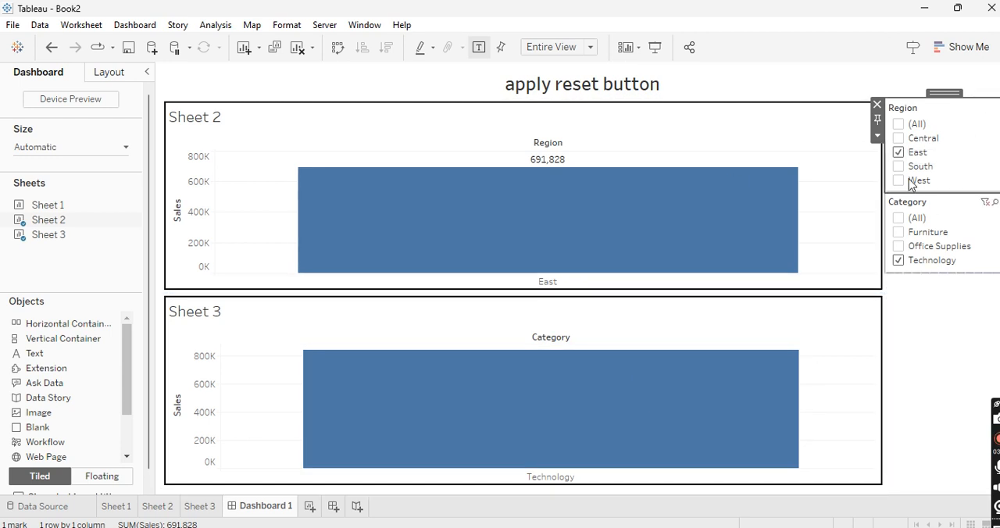
Step: Reselect all values in the Category and Region filters
left_click(899, 220)
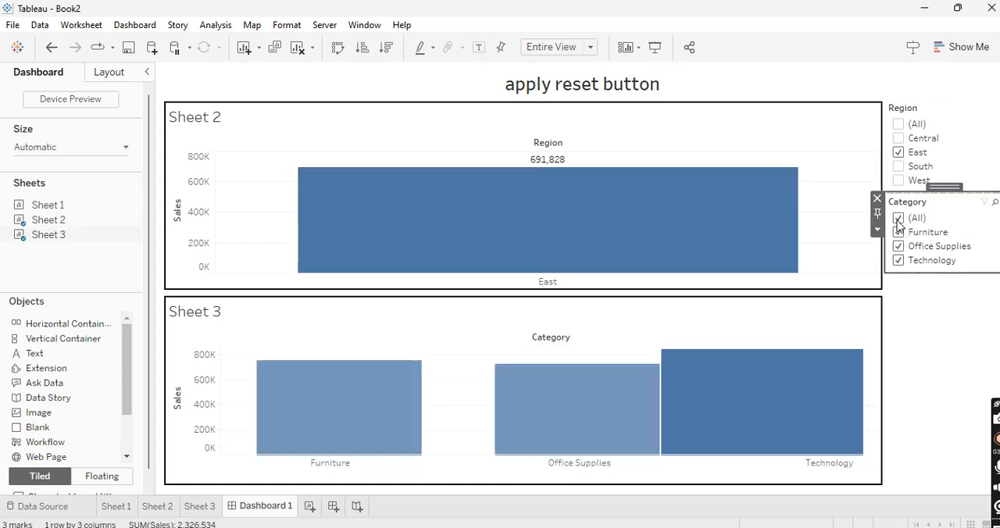
left_click(903, 126)
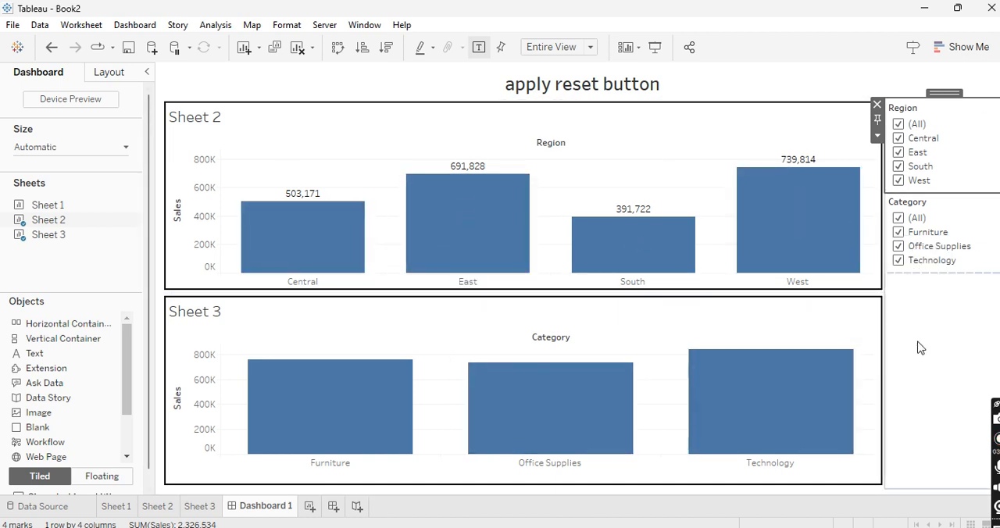
left_click(973, 227)
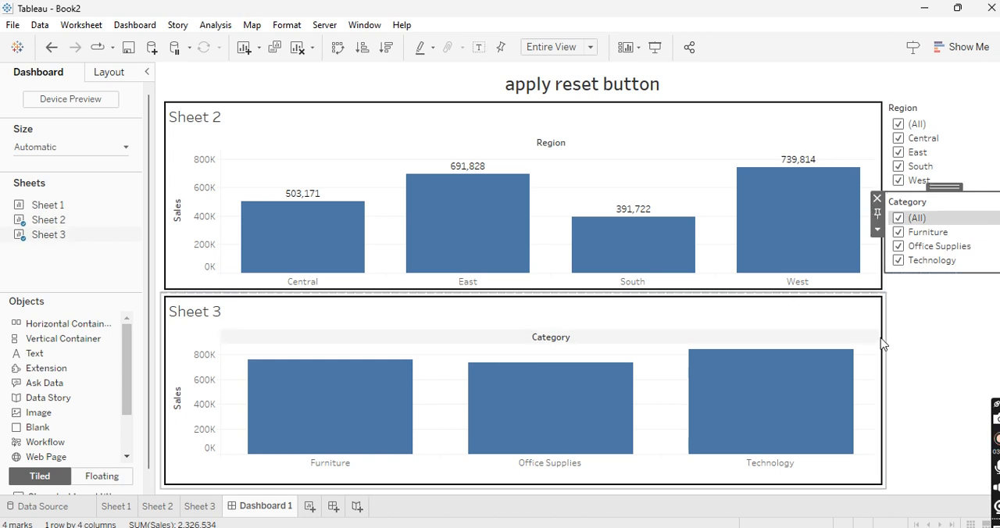
left_click(60, 373)
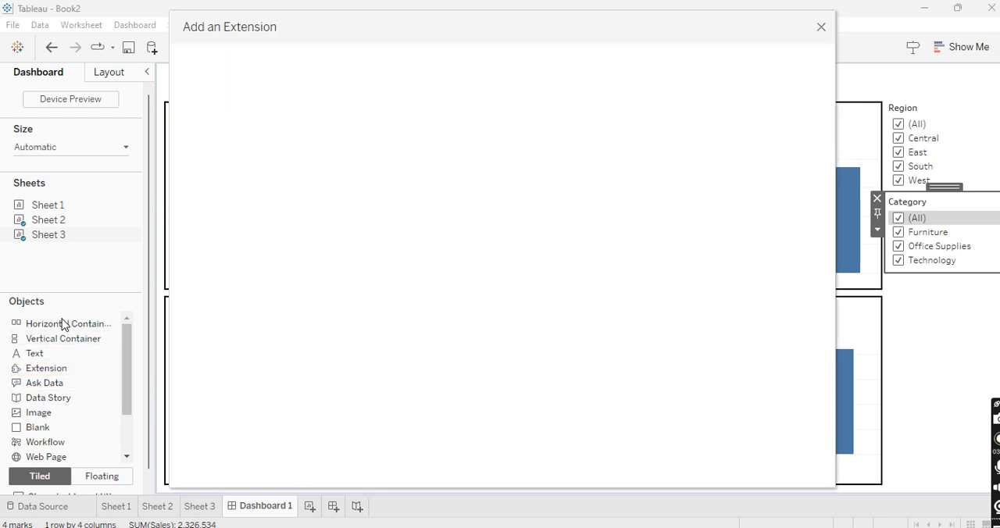
left_click(821, 28)
scroll(99, 389, "down", 2)
scroll(99, 389, "up", 2)
scroll(99, 390, "down", 2)
scroll(100, 389, "up", 2)
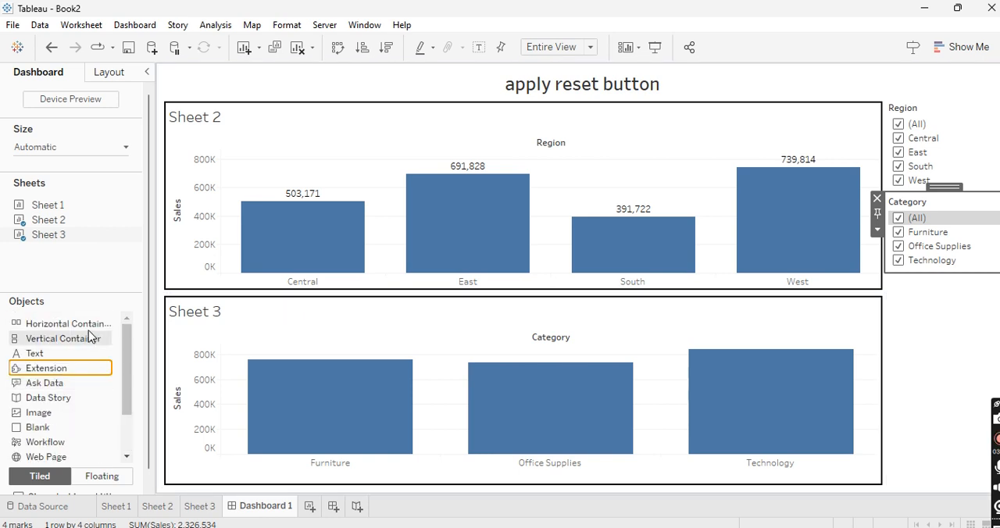
scroll(55, 407, "down", 2)
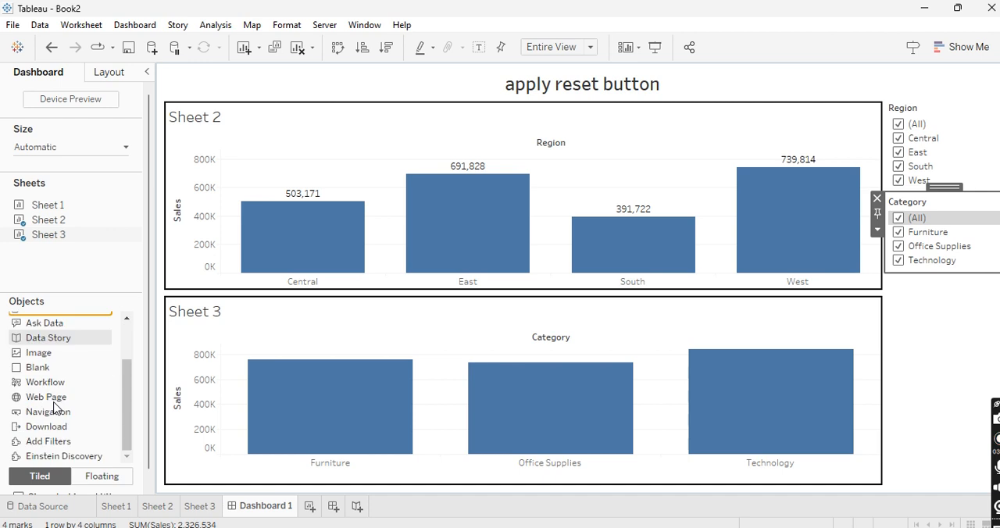
scroll(47, 424, "up", 2)
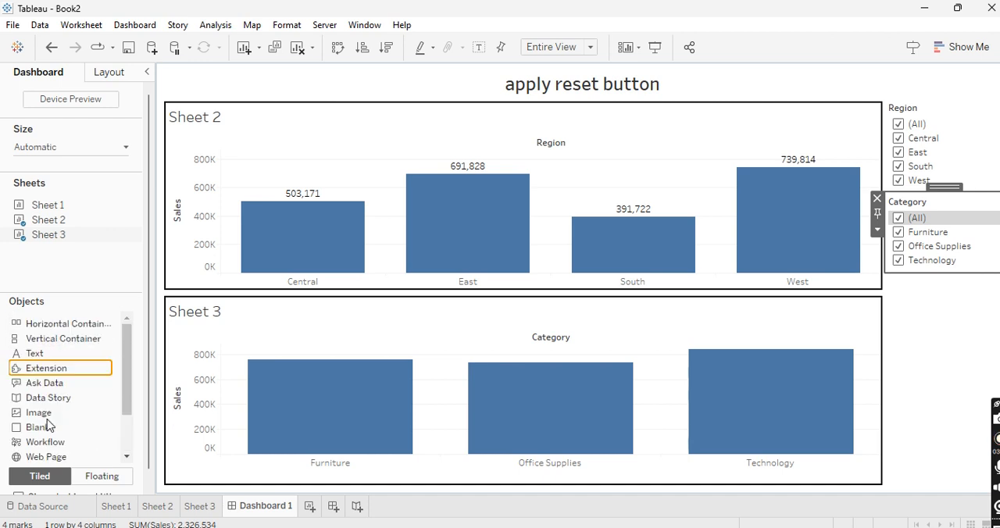
Step: Add the Filter Bookmarks extension to the dashboard
double_click(43, 368)
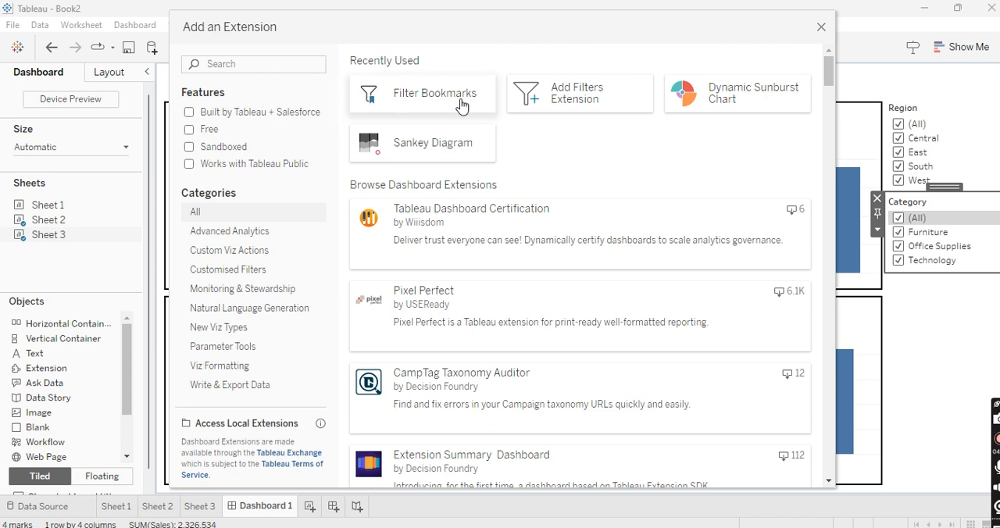
left_click(276, 63)
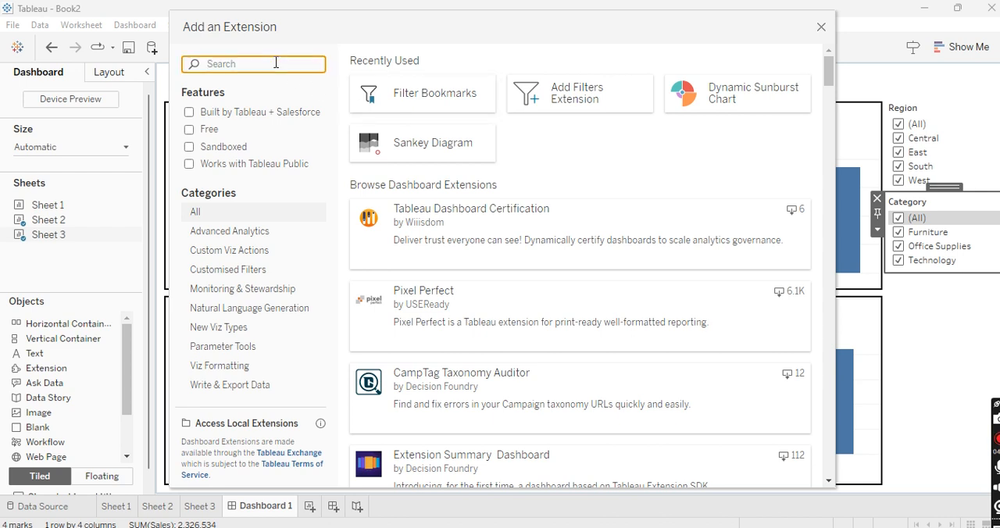
left_click(413, 98)
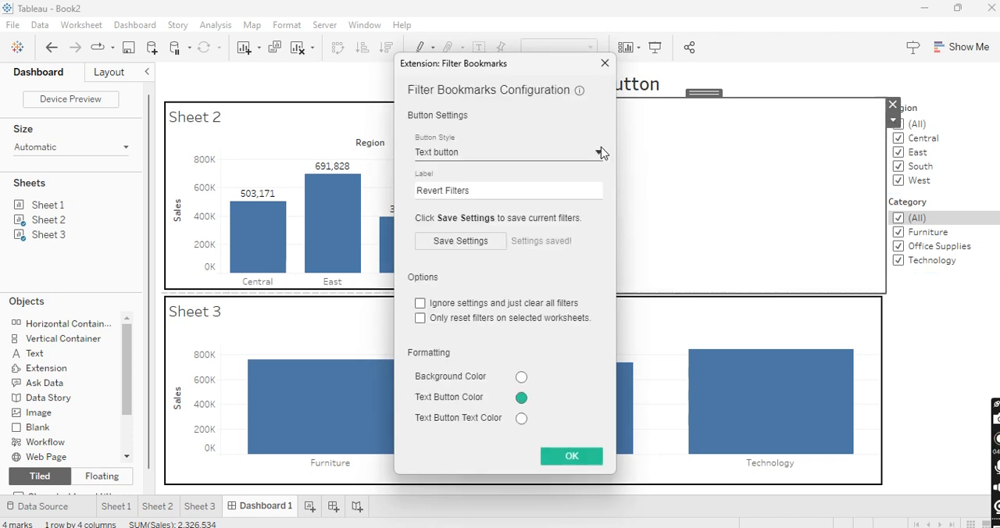
left_click(477, 153)
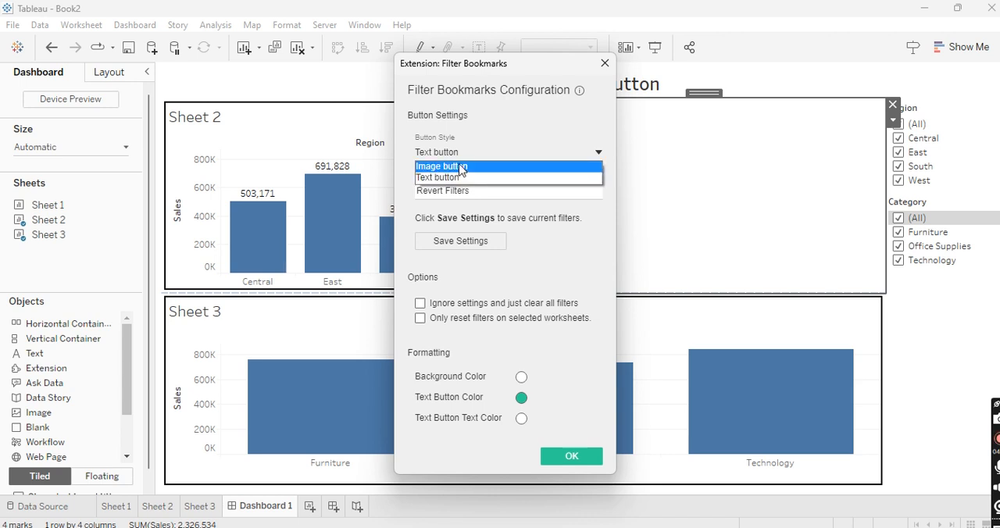
left_click(461, 167)
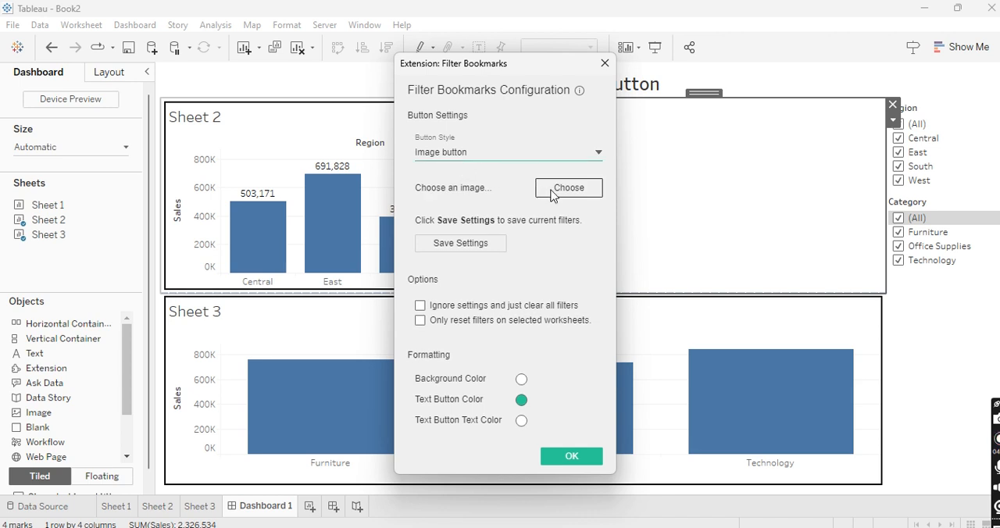
left_click(554, 193)
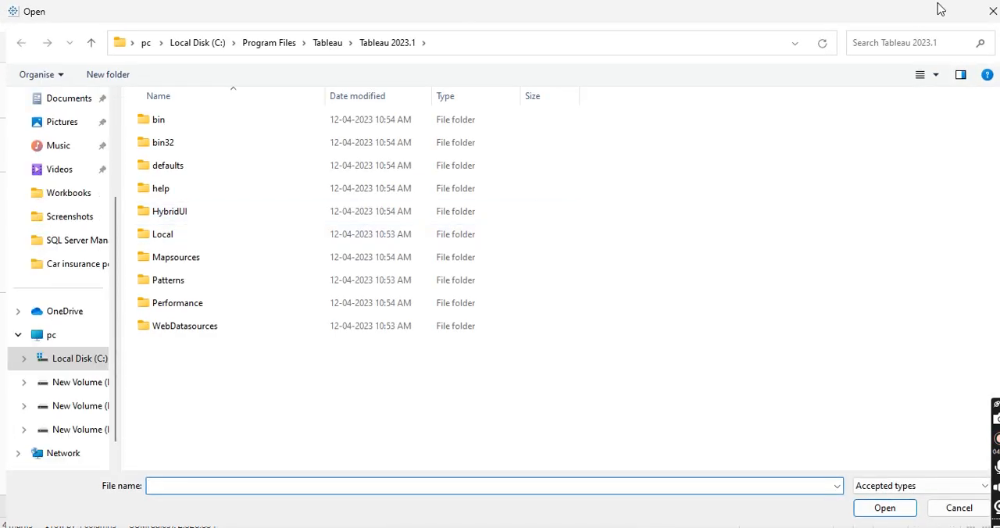
left_click(993, 12)
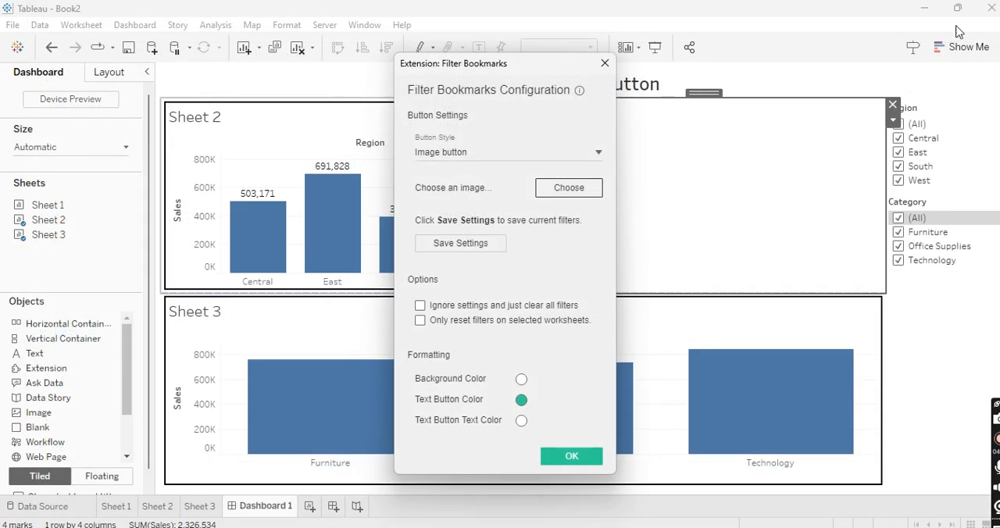
left_click(599, 153)
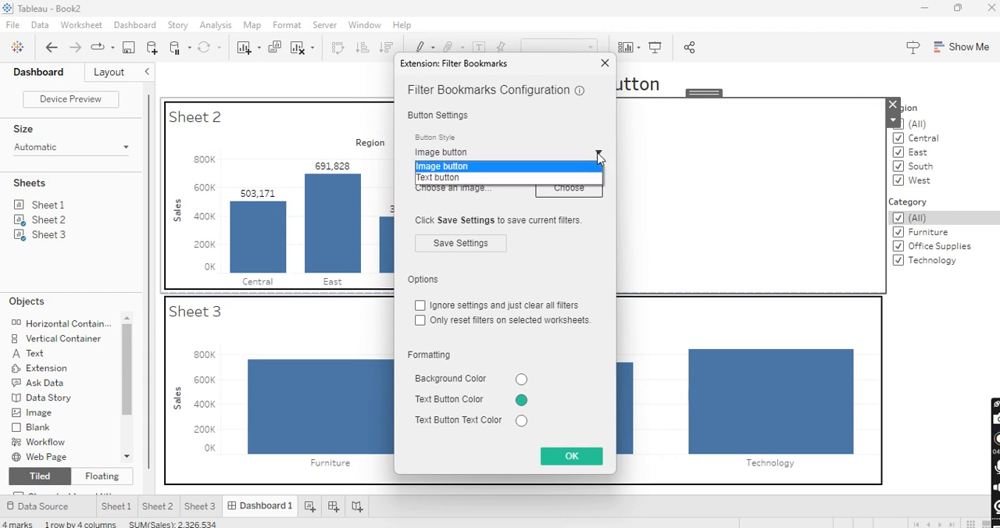
left_click(556, 179)
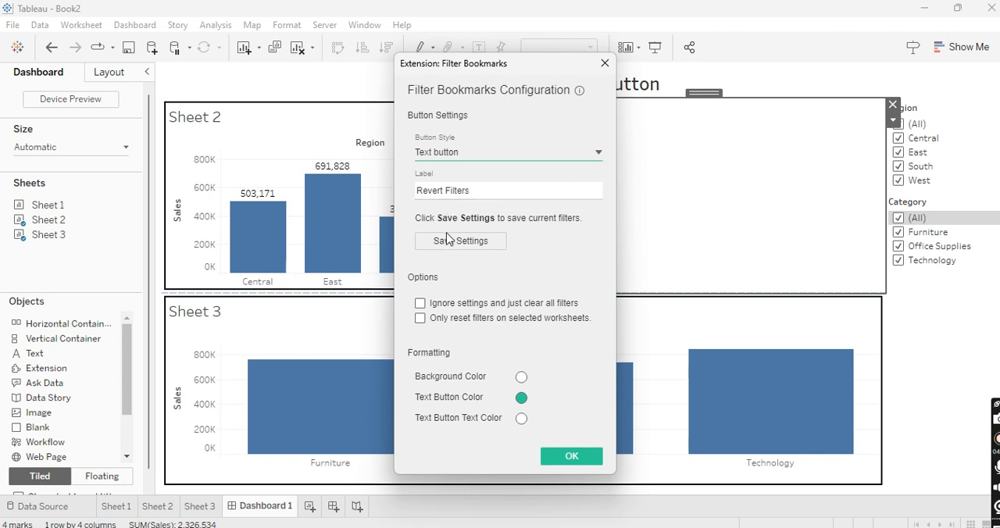
Step: Configure Filter Bookmarks to ignore saved settings and clear all filters, resetting only the Sheet 2 and Sheet 3 worksheets
left_click(421, 304)
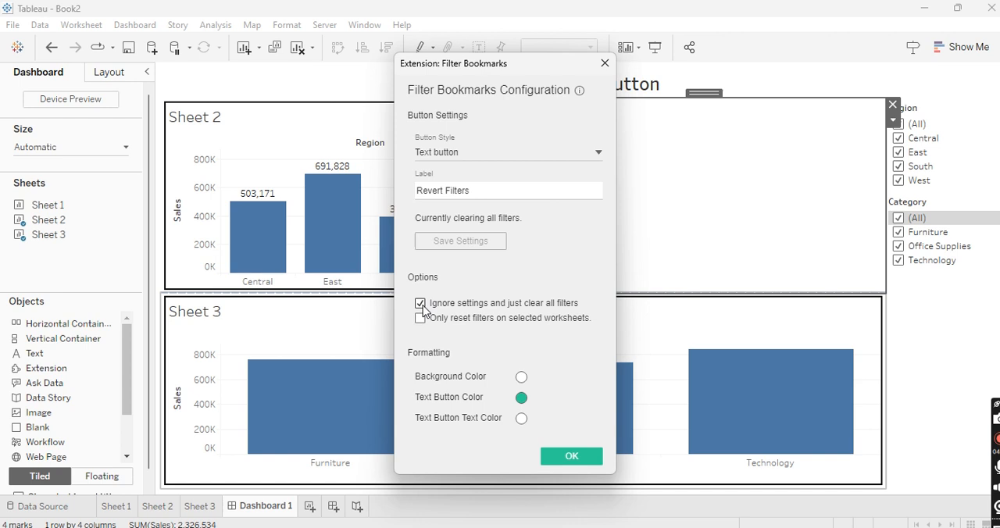
left_click(421, 319)
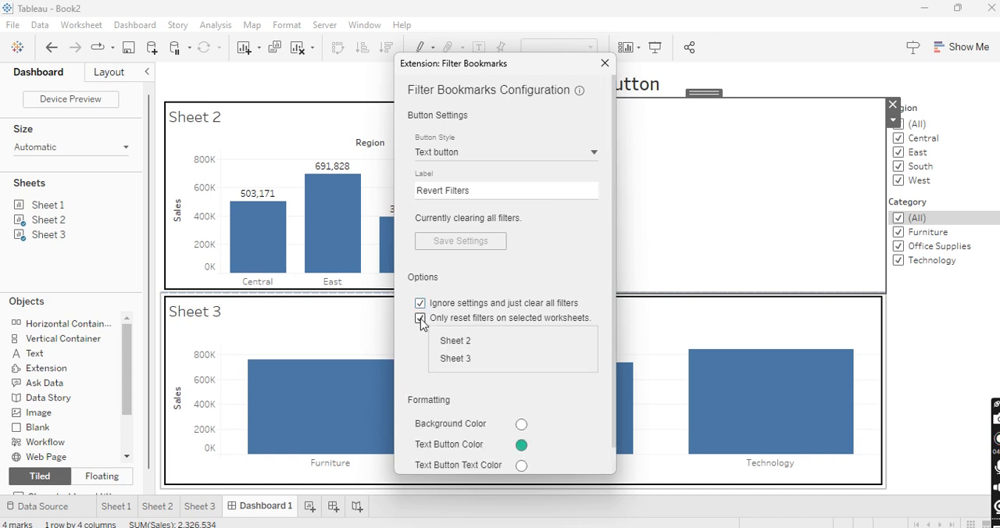
left_click(471, 343)
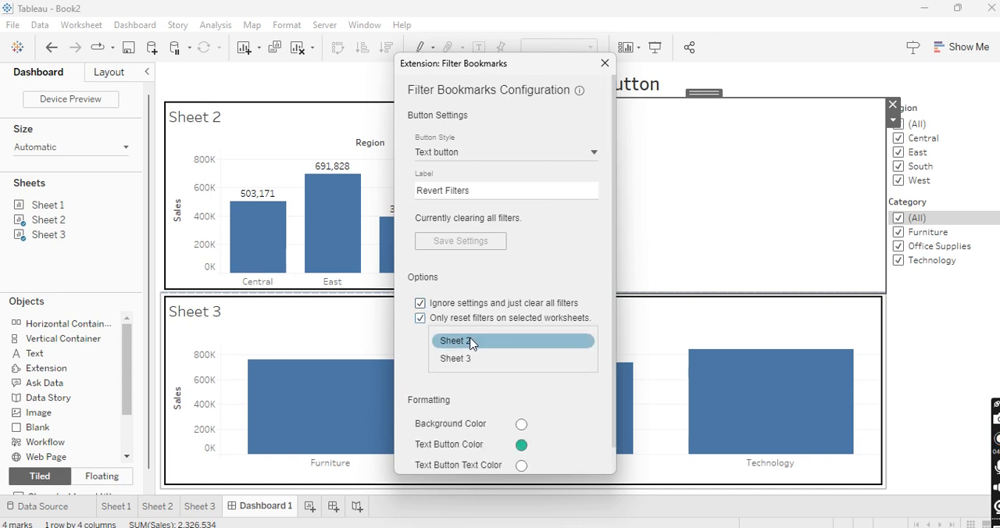
left_click(465, 358)
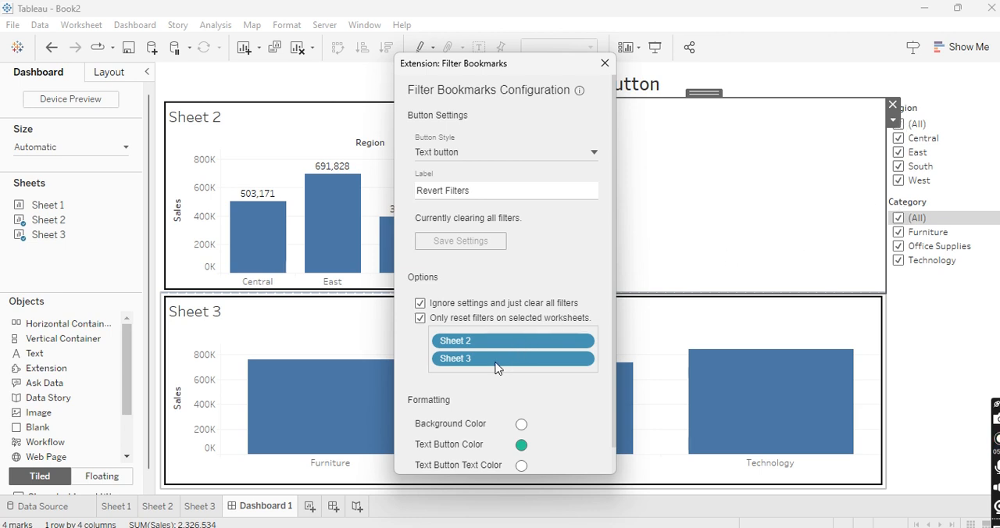
scroll(501, 422, "down", 1)
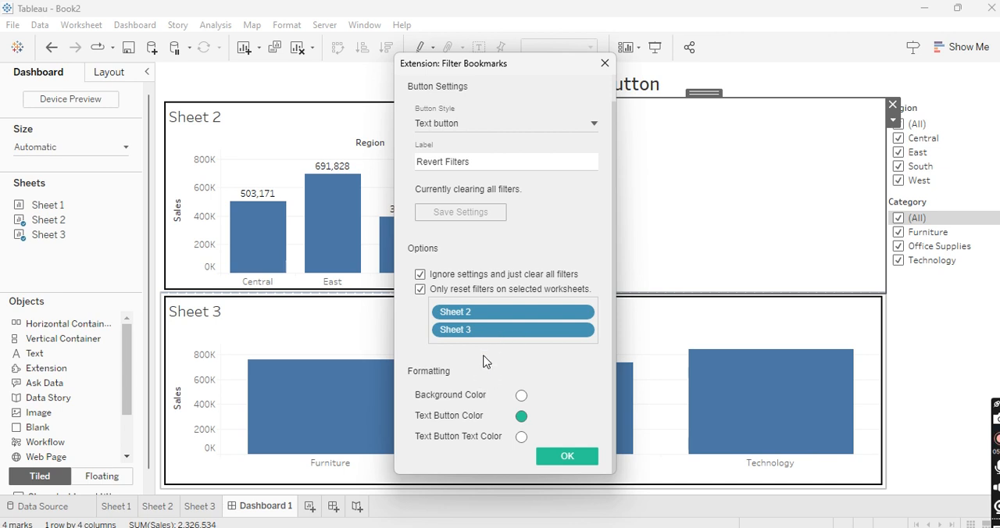
left_click(567, 457)
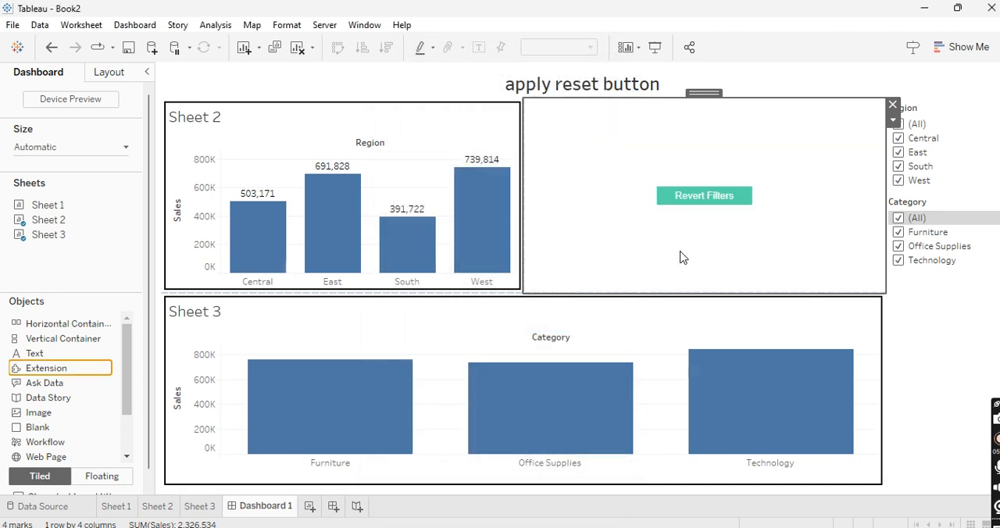
Step: Make the Revert Filters extension floating, shrink it to a small button and place it beside the dashboard title
left_click(895, 121)
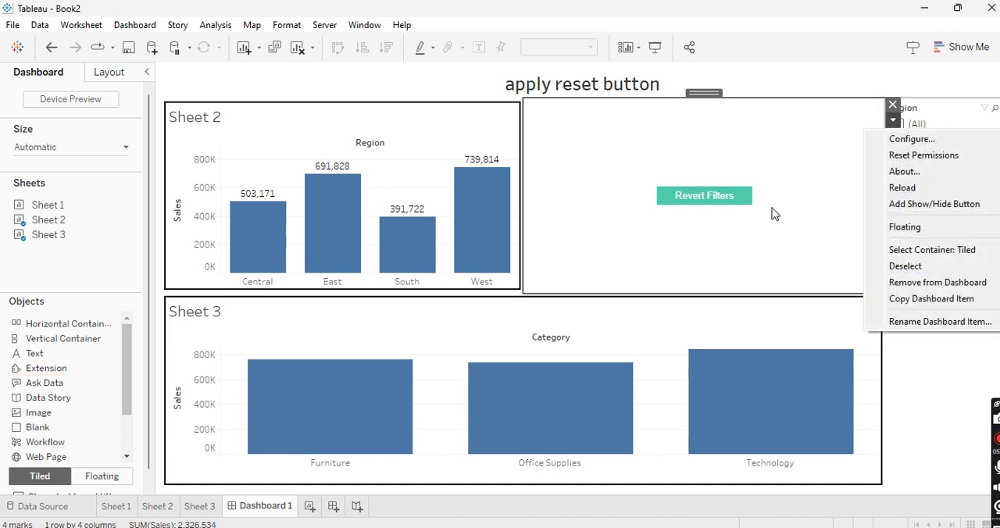
left_click(901, 228)
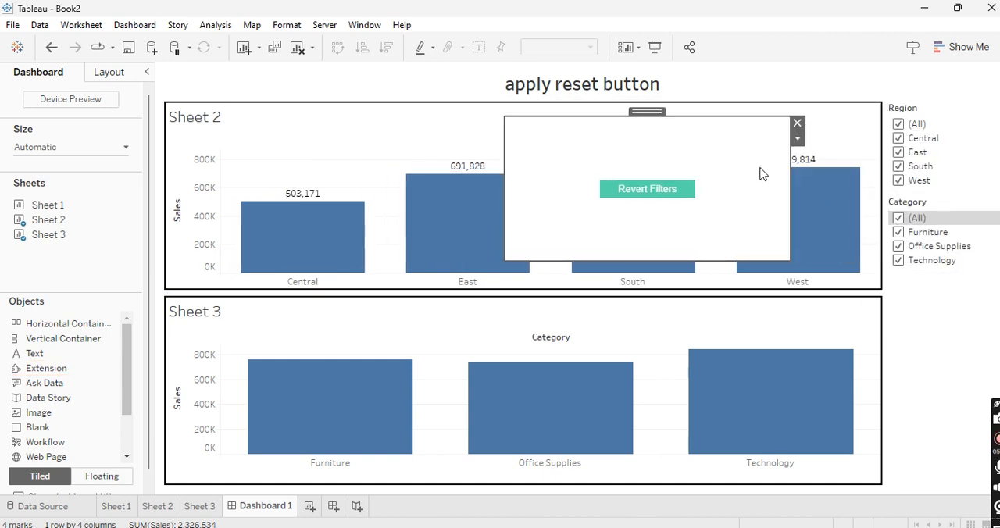
left_click_drag(788, 256, 583, 141)
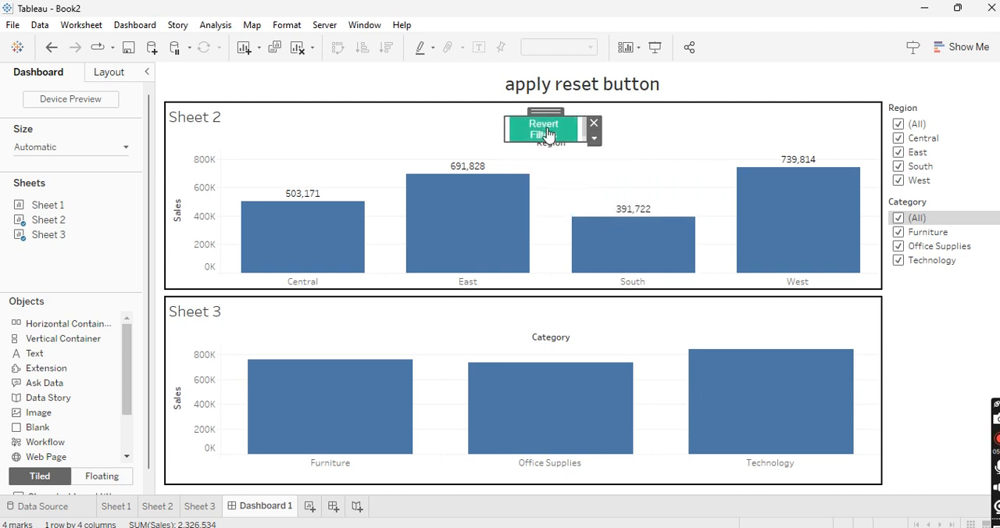
left_click_drag(548, 113, 738, 66)
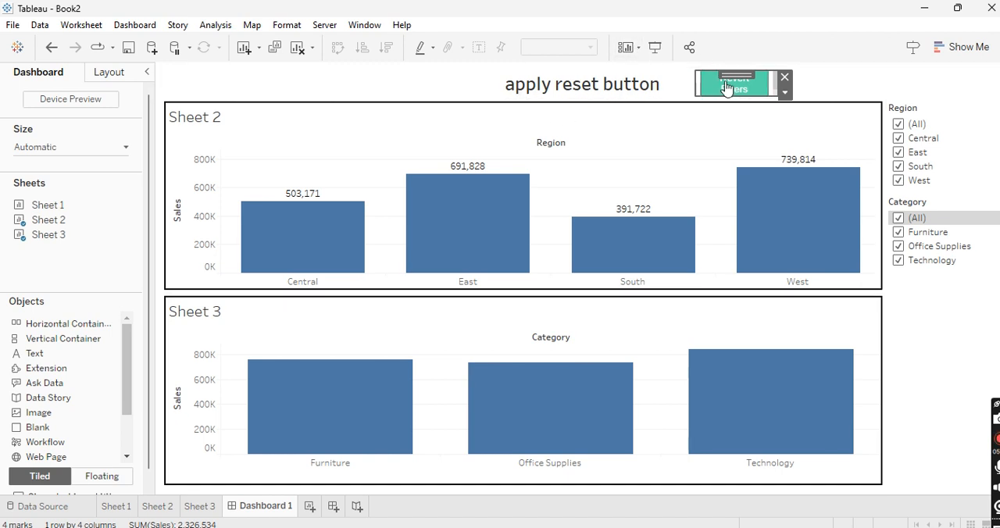
left_click(833, 88)
Step: Test the Revert Filters button in presentation mode with Region limited to East and Category limited to Office Supplies
left_click(655, 47)
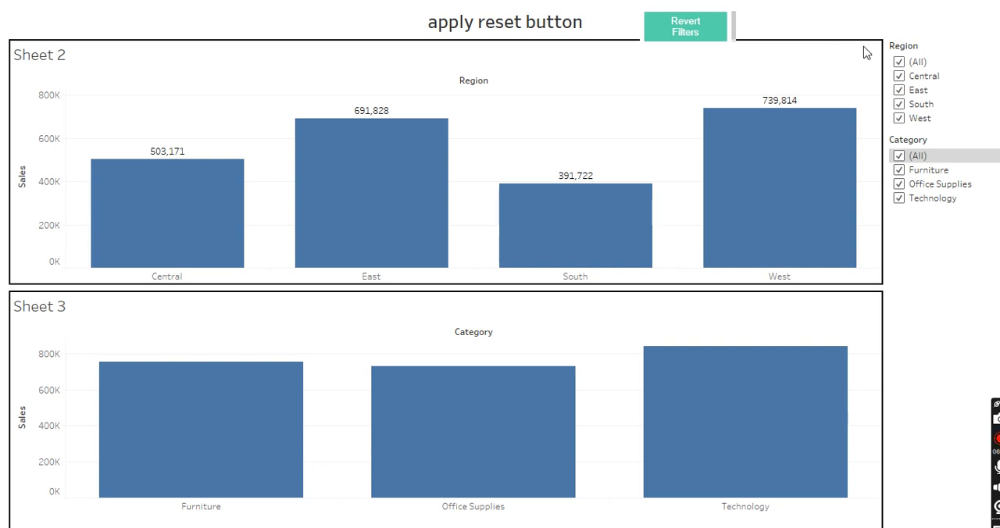
left_click(900, 63)
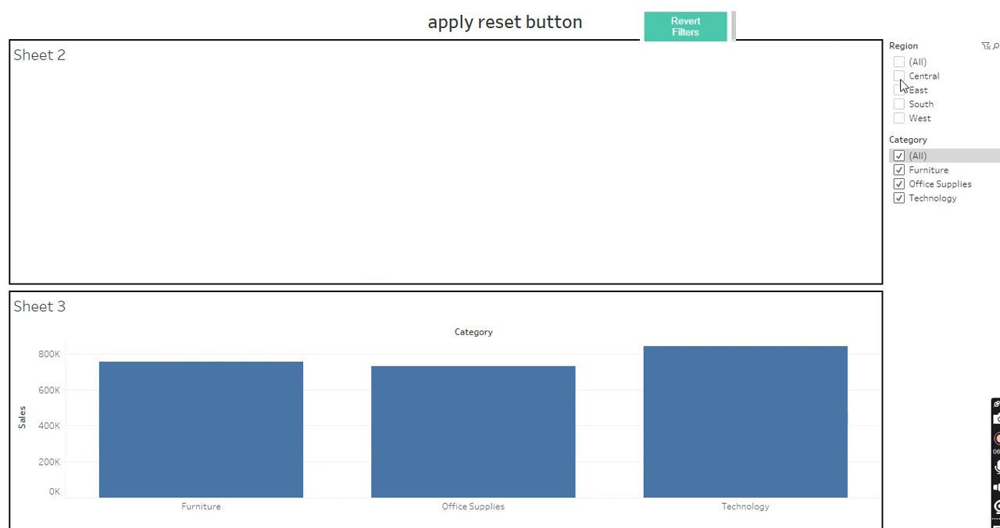
left_click(899, 90)
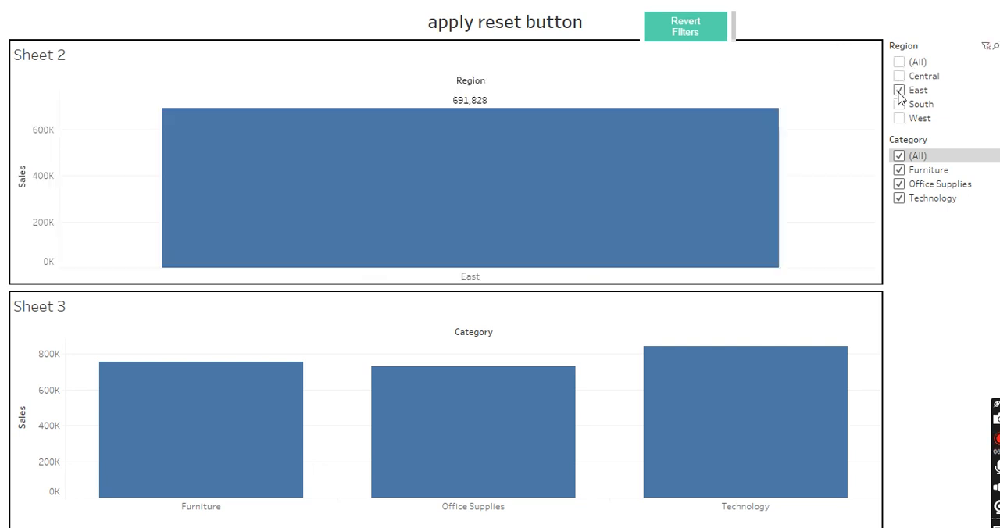
left_click(900, 156)
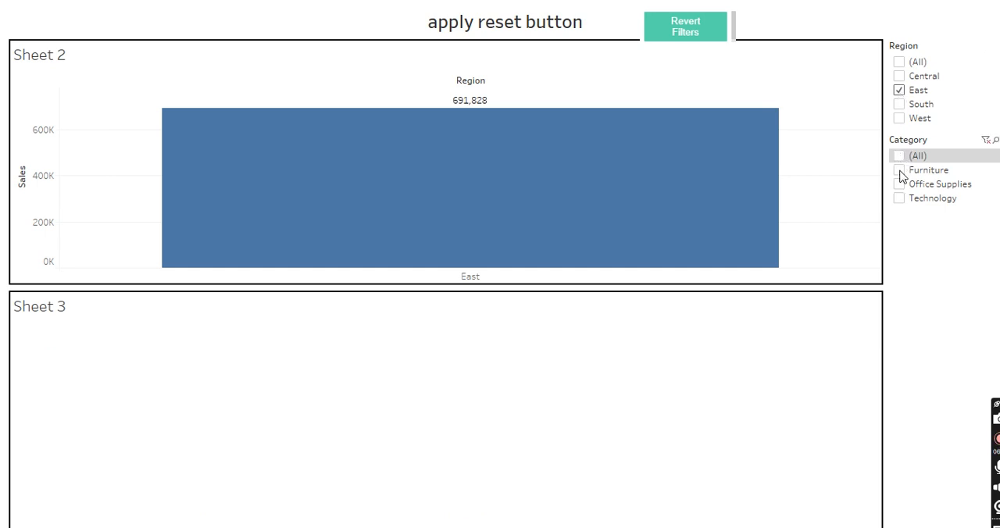
left_click(900, 185)
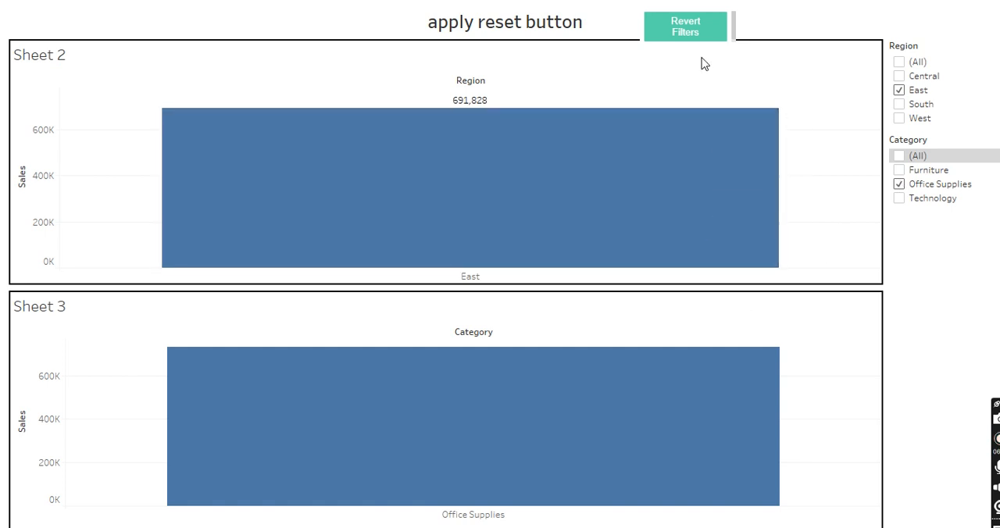
left_click(692, 35)
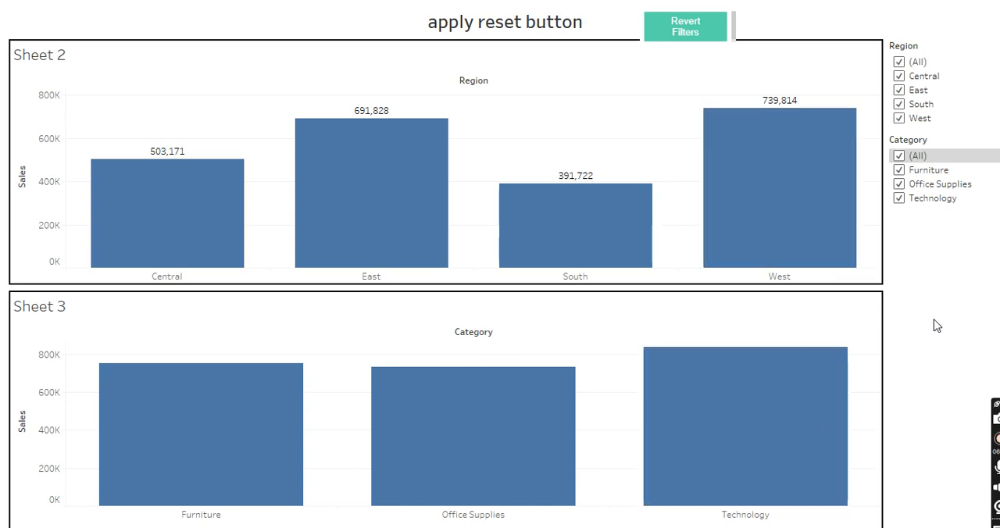
key("Escape")
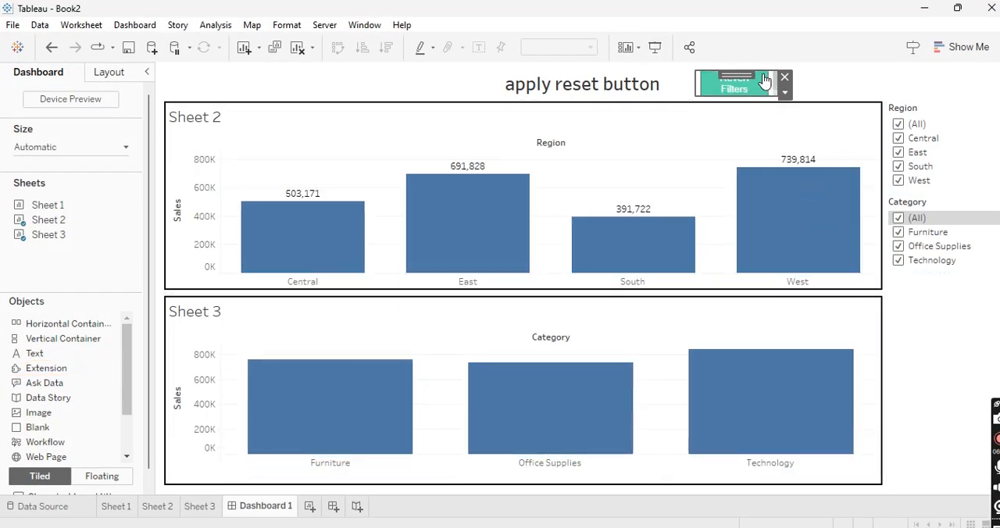
Step: Adjust the vertical position of the floating Revert Filters button beside the dashboard title
left_click_drag(751, 71, 749, 98)
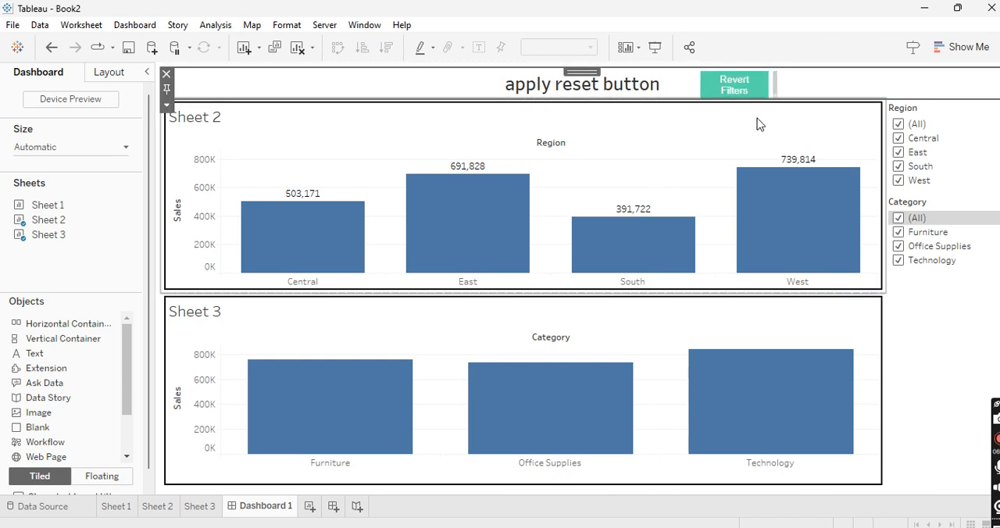
left_click(946, 344)
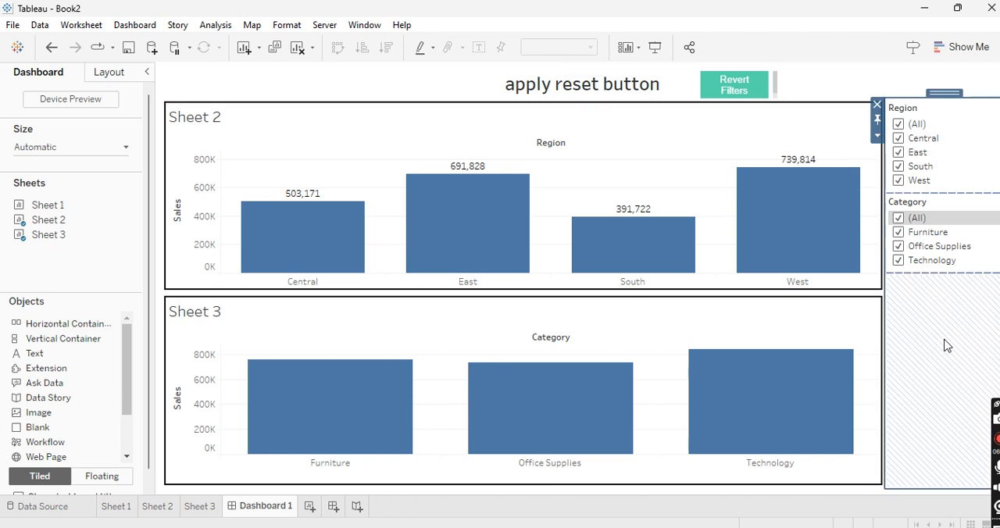
left_click(739, 89)
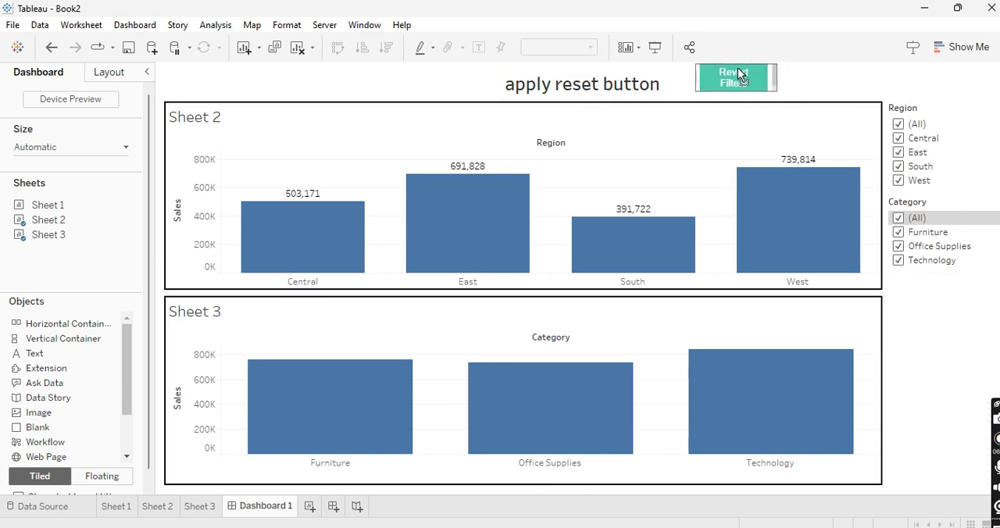